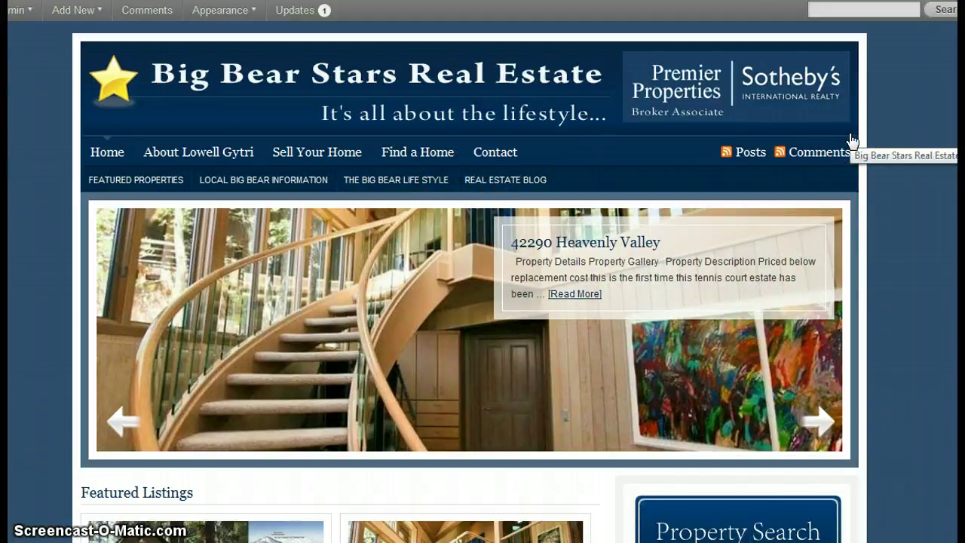
Step: Examine the site's home page slideshow, featured listings and Big Bear Life Style articles, including the Summer in Fawnskin post
scroll(851, 141, down, 1)
scroll(470, 282, down, 7)
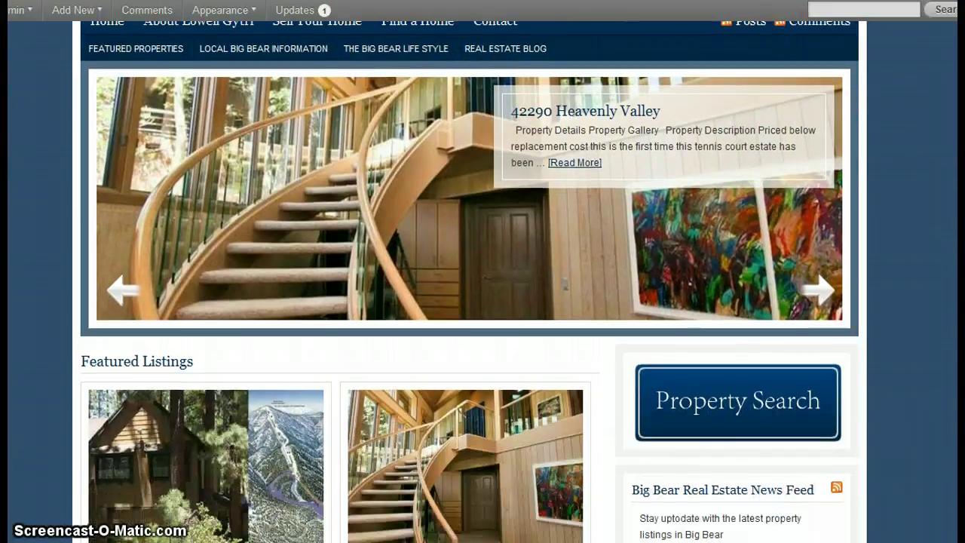
scroll(821, 399, down, 1)
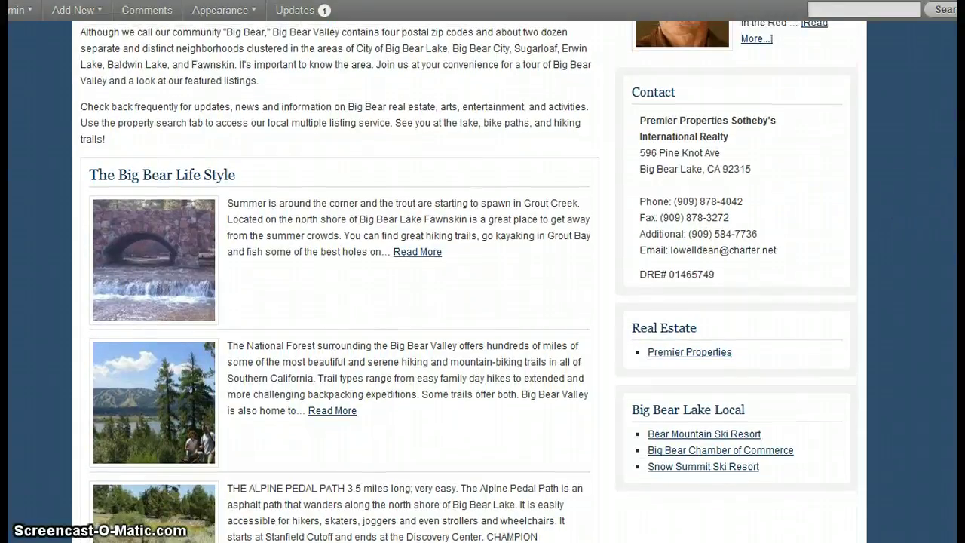
scroll(888, 51, up, 9)
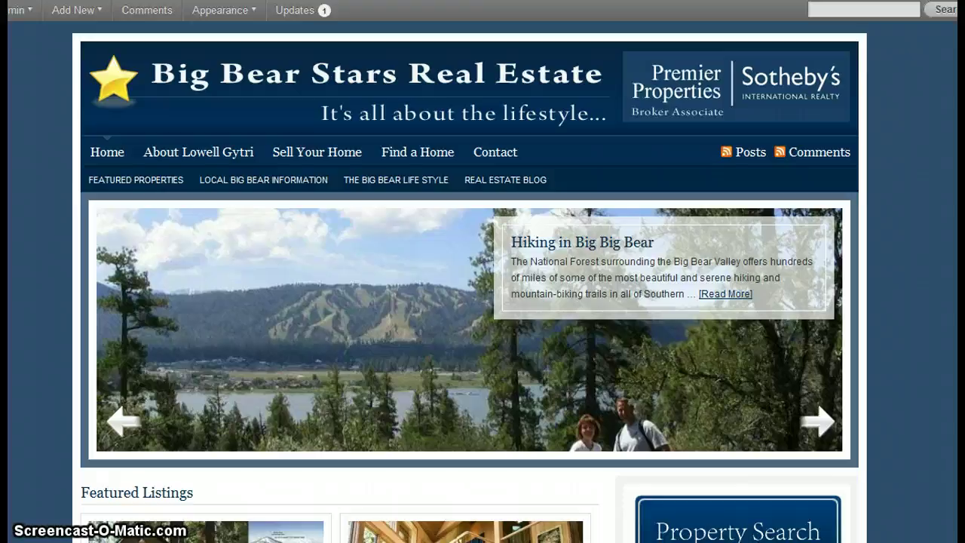
scroll(482, 301, down, 3)
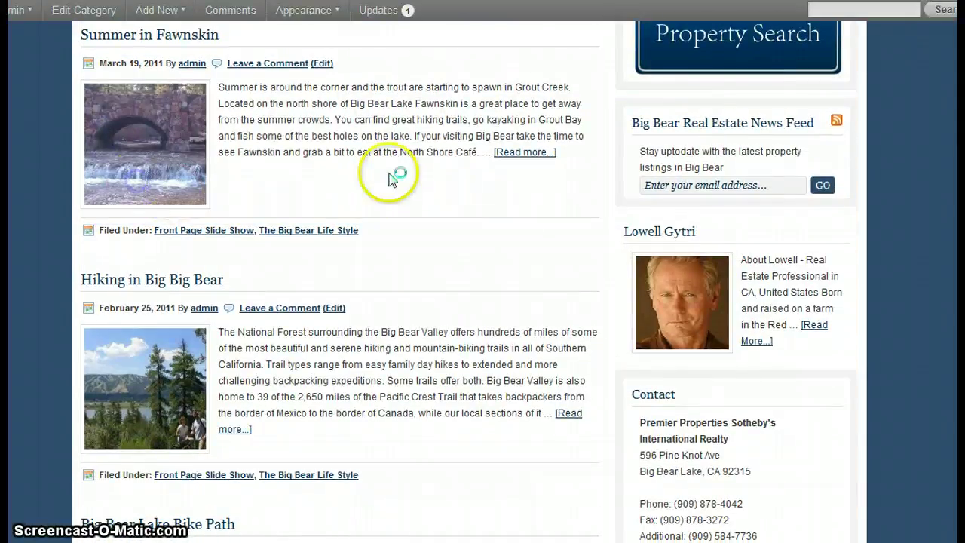
scroll(483, 301, up, 3)
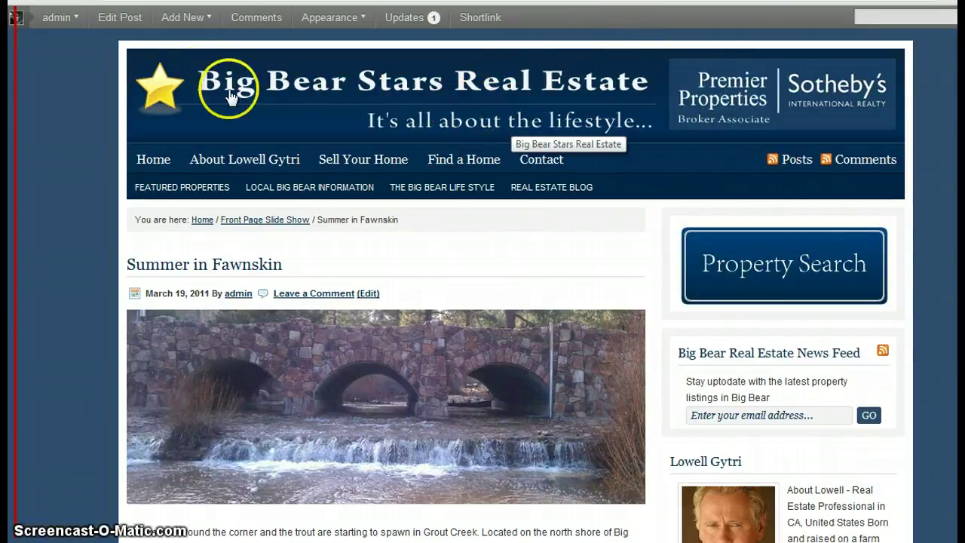
Step: Open the "Hiking in Big Big Bear" post for editing from the admin posts list and review its content
mouse_move(51, 28)
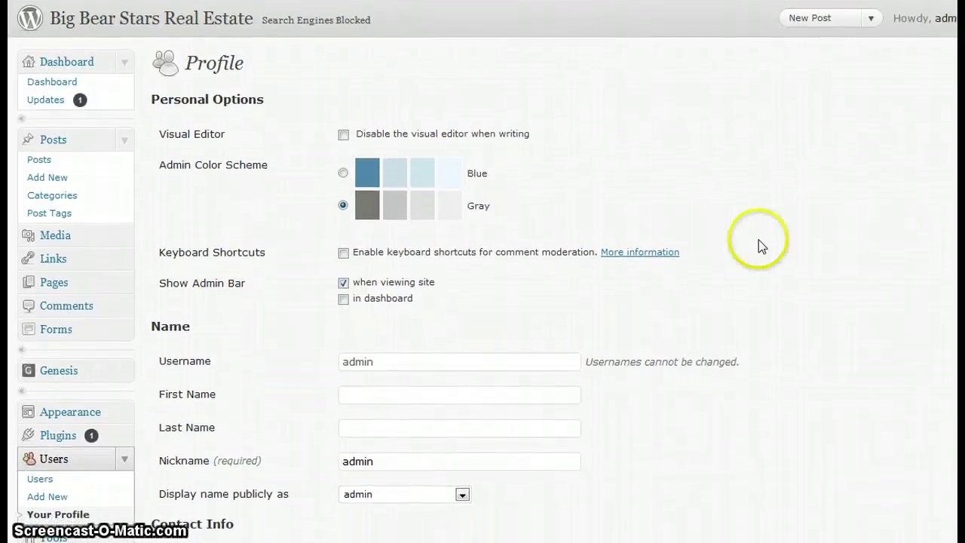
click(62, 145)
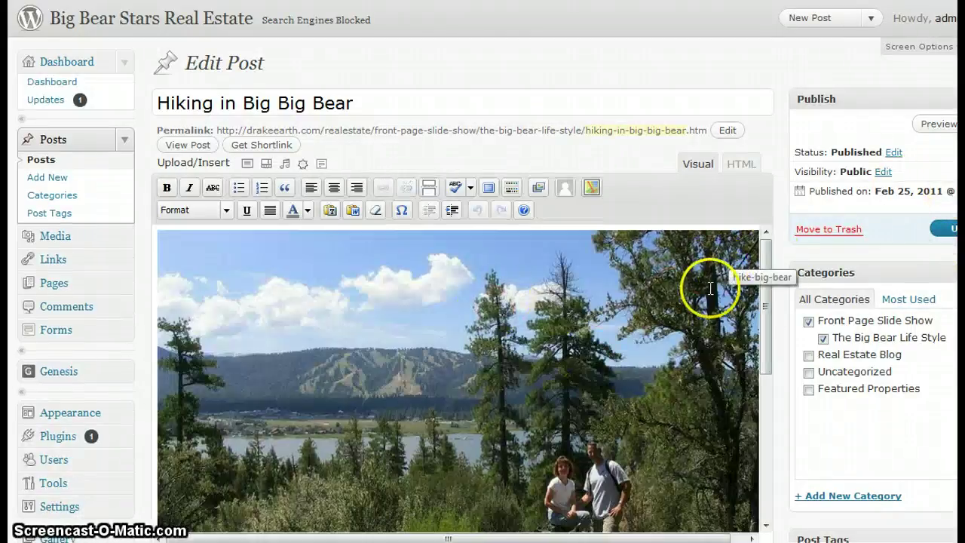
drag(765, 309, 756, 490)
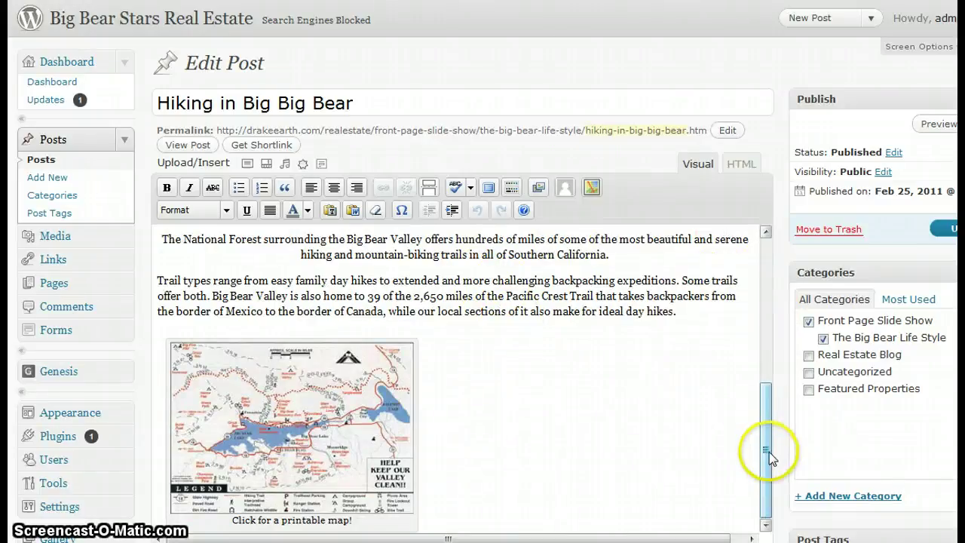
drag(769, 452, 743, 466)
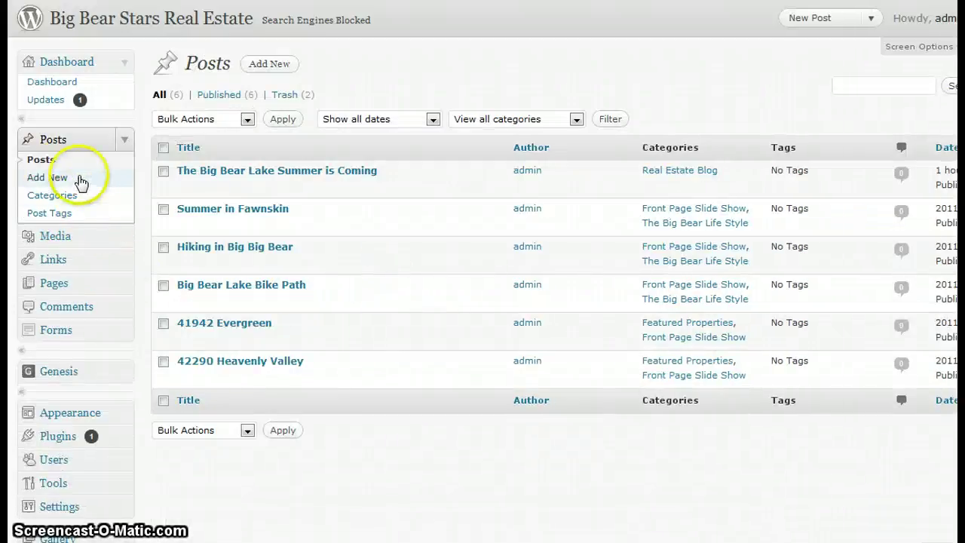
Step: Create a new post titled "Test" with the text "This is a test", assigned to Front Page Slide Show and The Big Bear Life Style
click(57, 178)
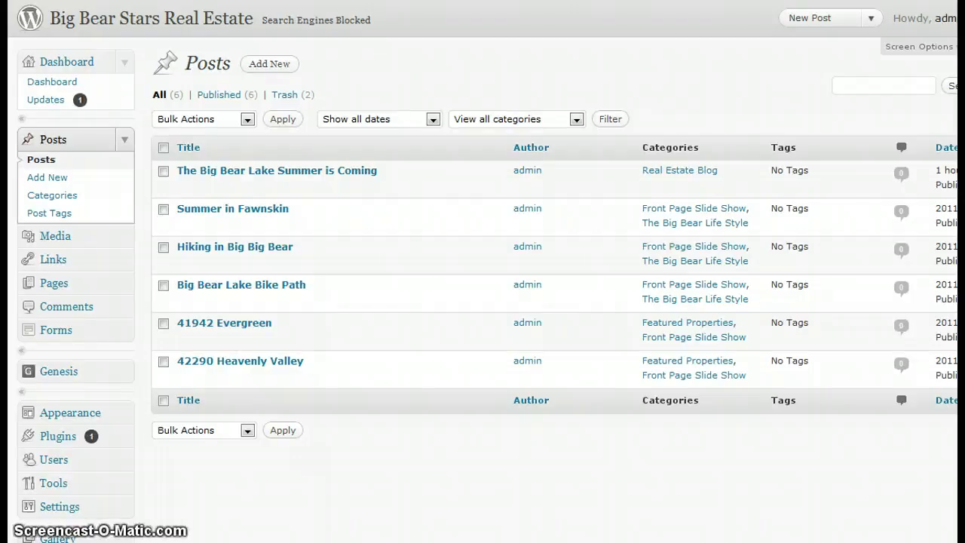
click(376, 167)
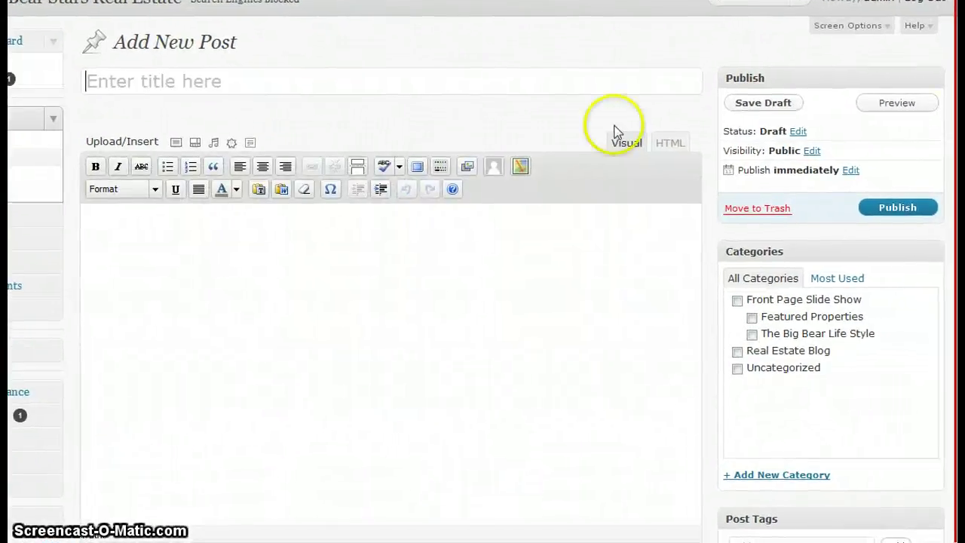
click(291, 79)
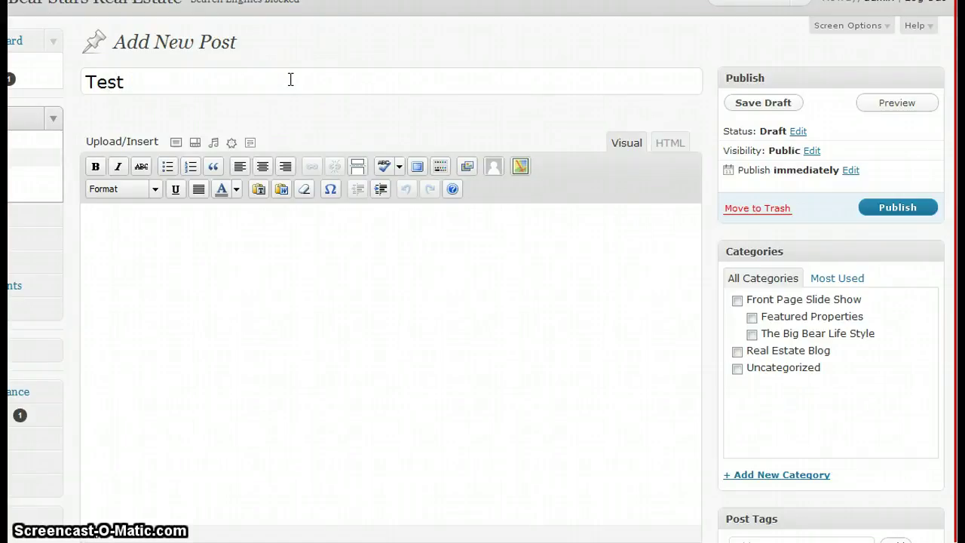
click(211, 340)
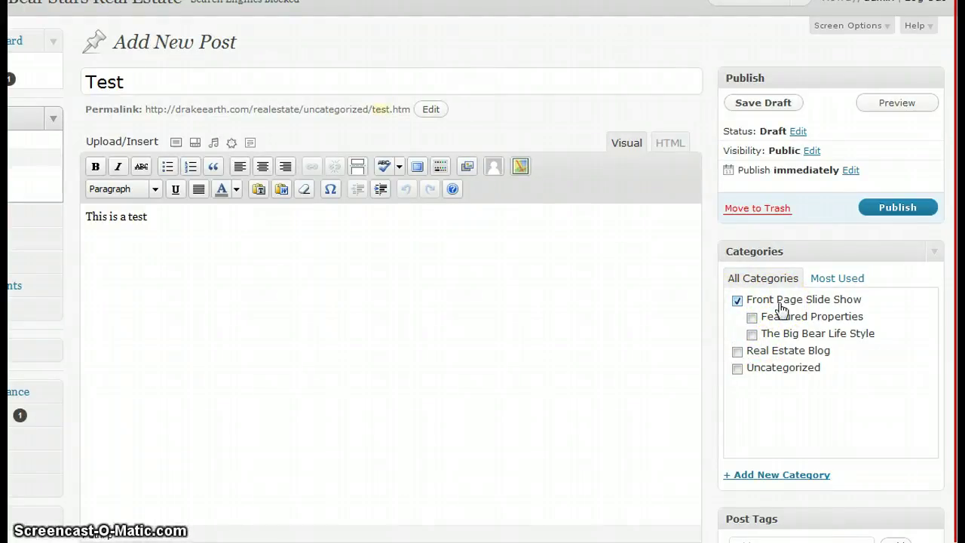
click(751, 334)
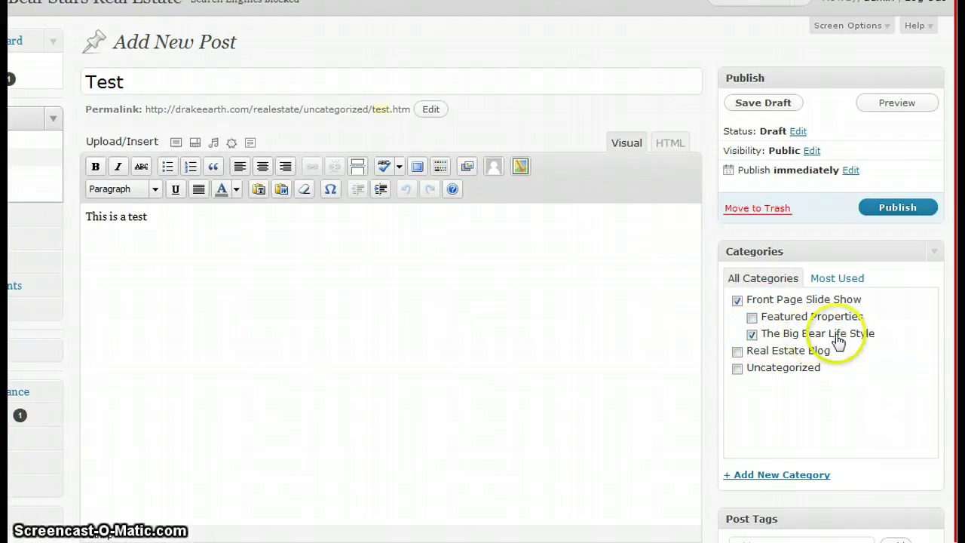
Step: Place the cursor before the text "This is a test" and upload the hike-big-bear image from the computer
click(223, 315)
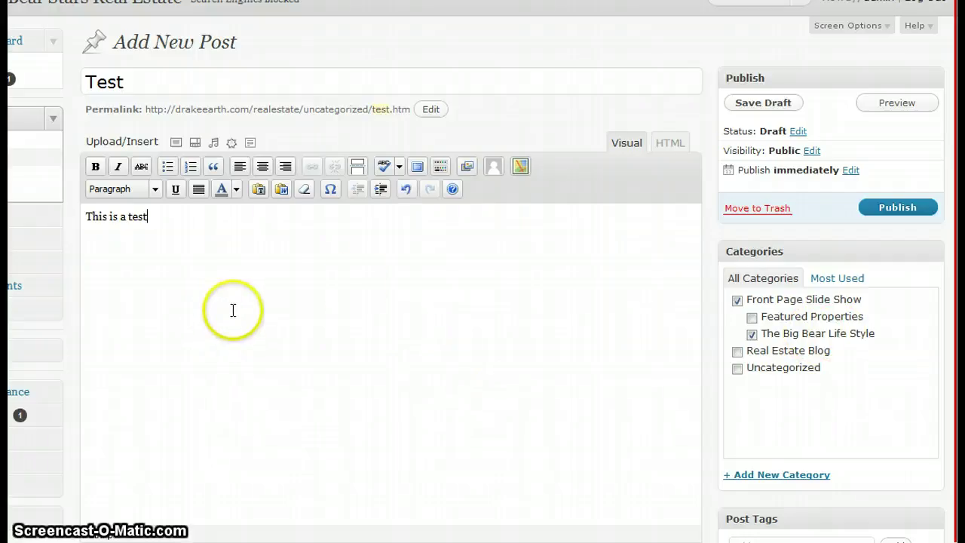
click(86, 216)
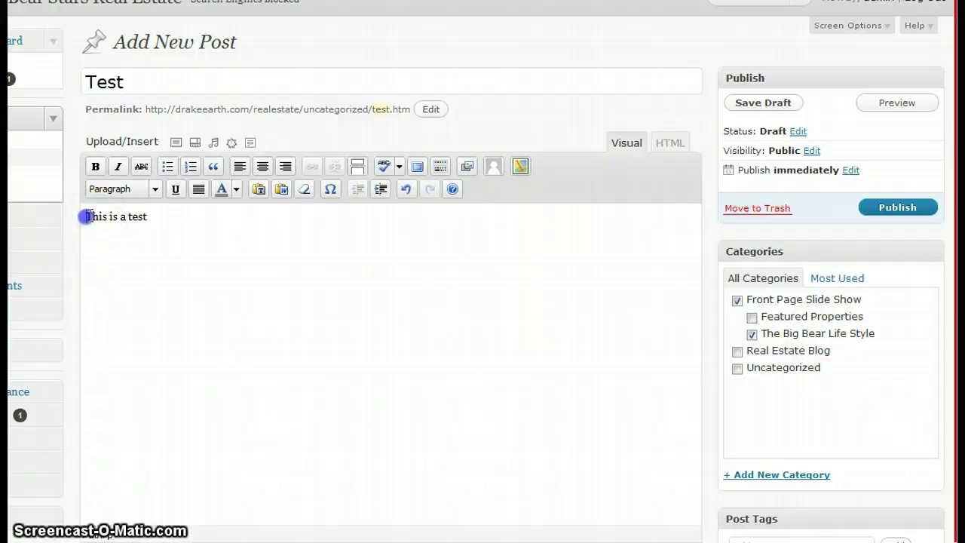
click(151, 218)
click(86, 216)
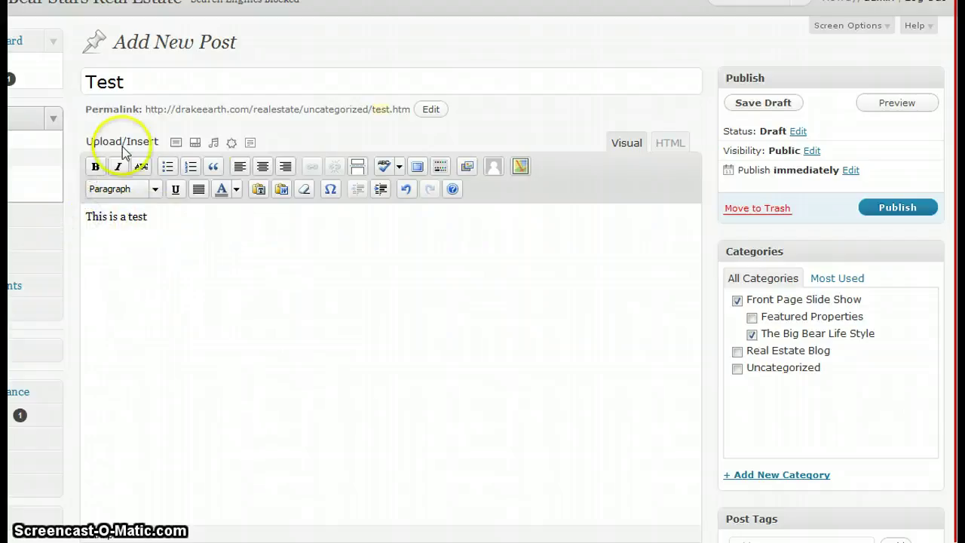
click(175, 146)
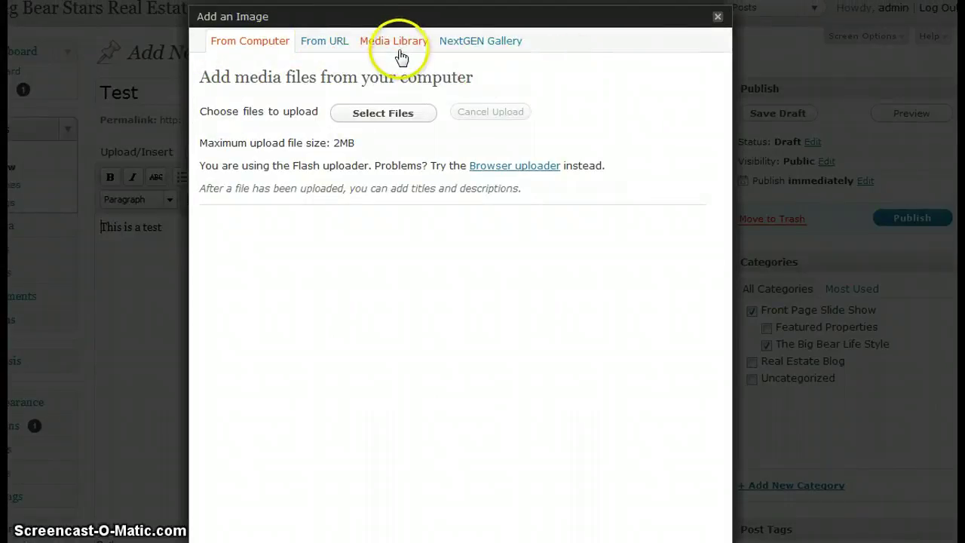
click(373, 117)
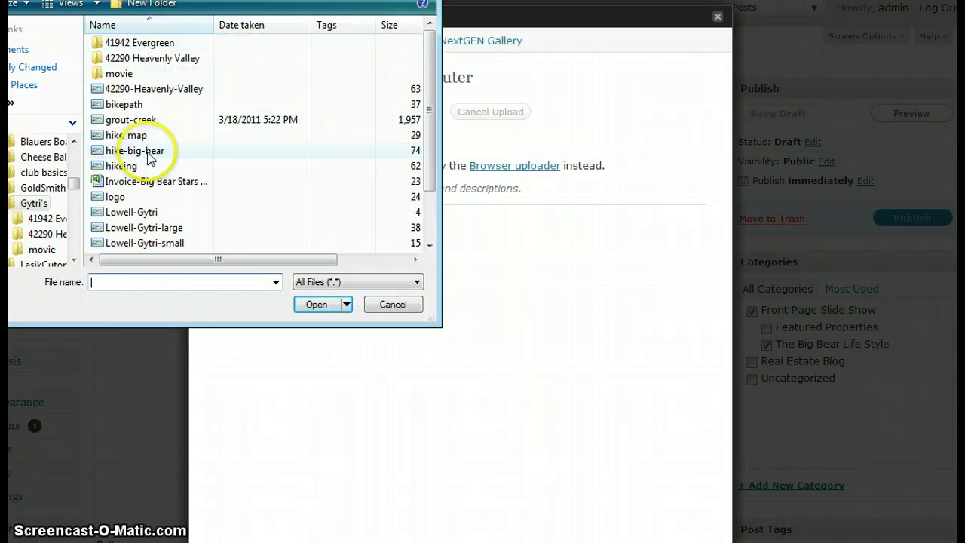
click(137, 106)
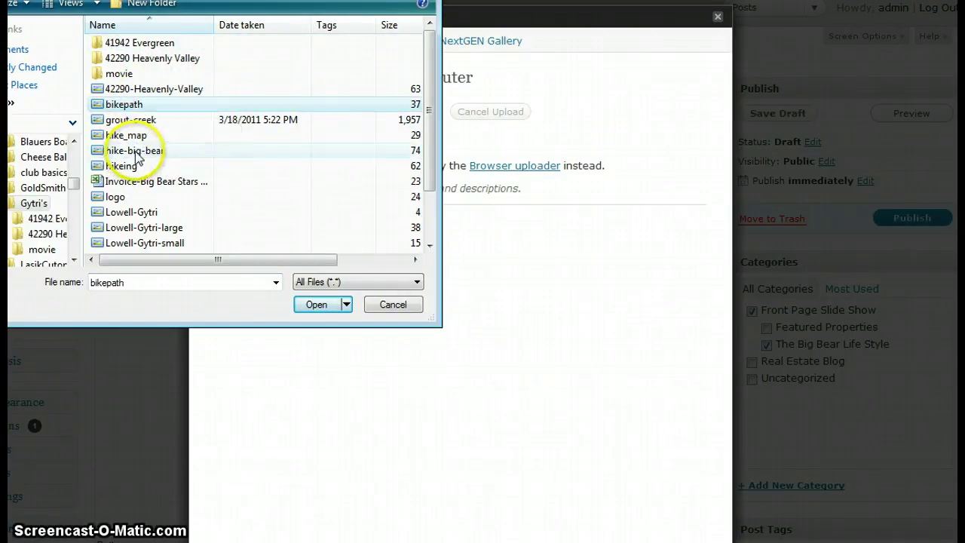
click(136, 154)
double_click(135, 154)
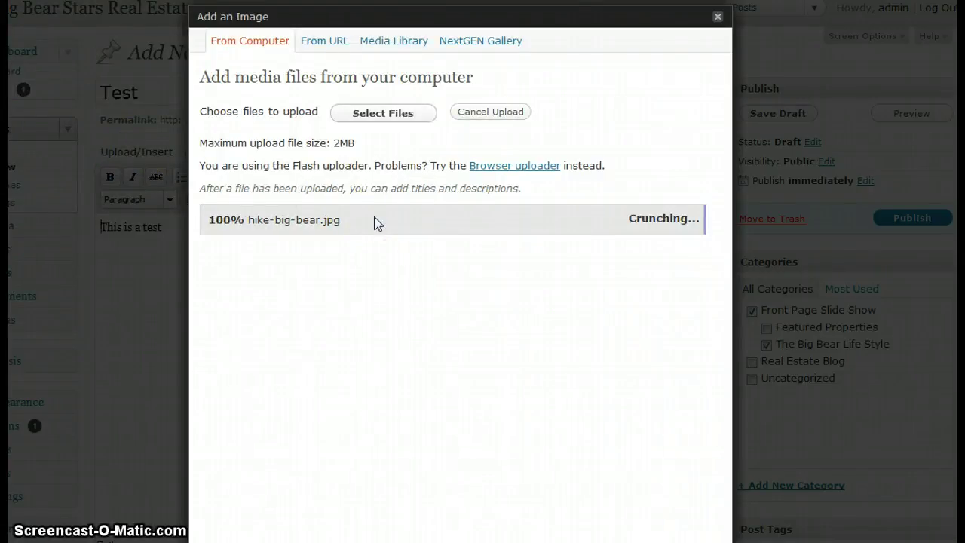
Step: Insert the uploaded hike-big-bear image into the post with Center alignment at Full Size
click(657, 214)
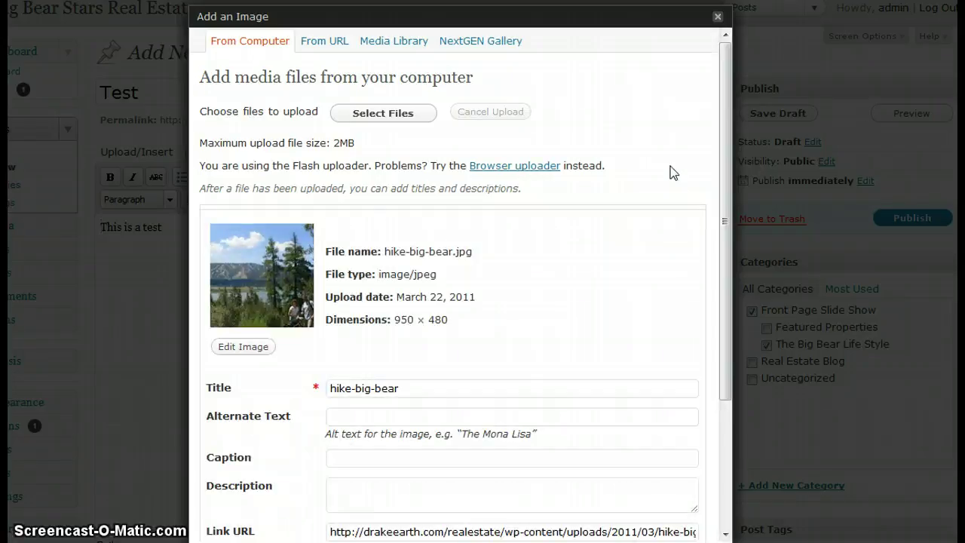
drag(720, 235, 725, 400)
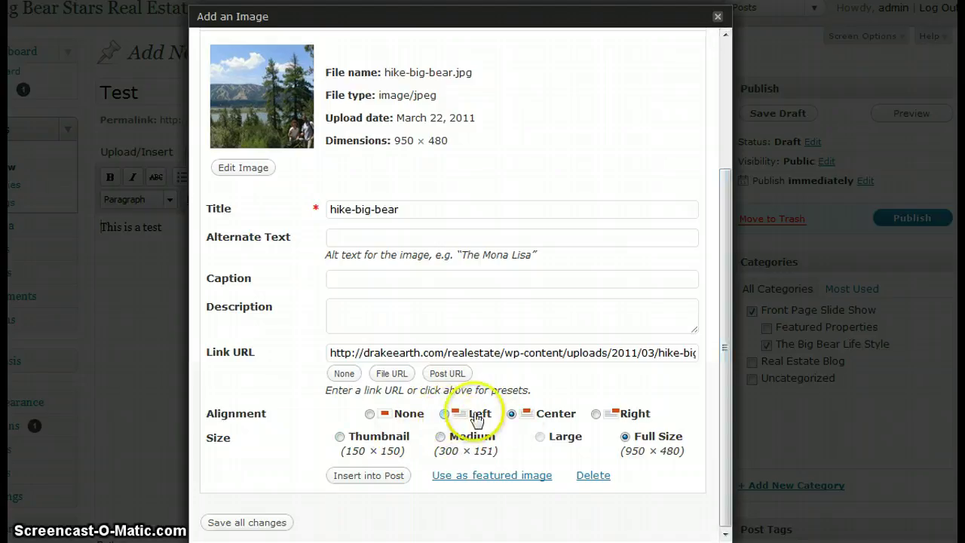
click(369, 476)
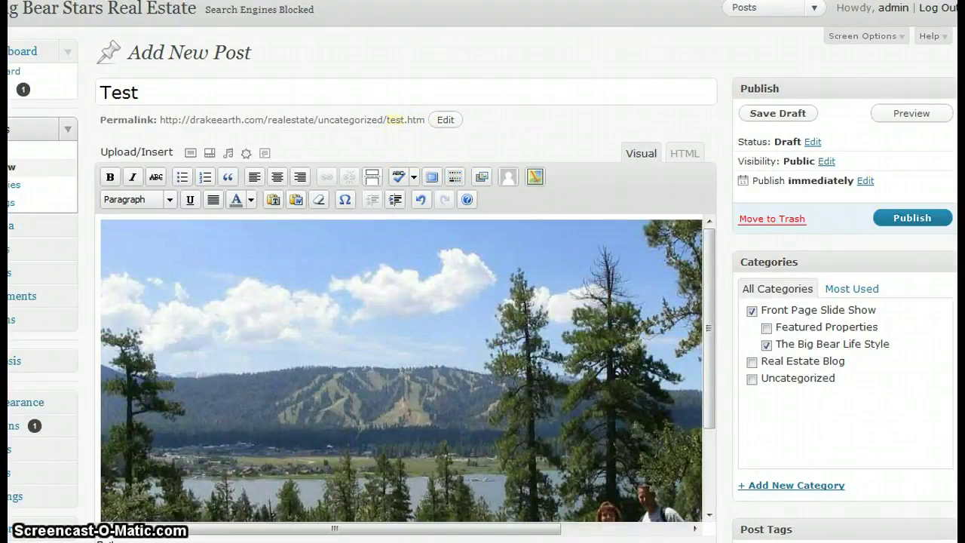
Step: Scale the inserted hike-big-bear image to 70% in the image settings and apply the change
scroll(482, 271, down, 2)
click(220, 341)
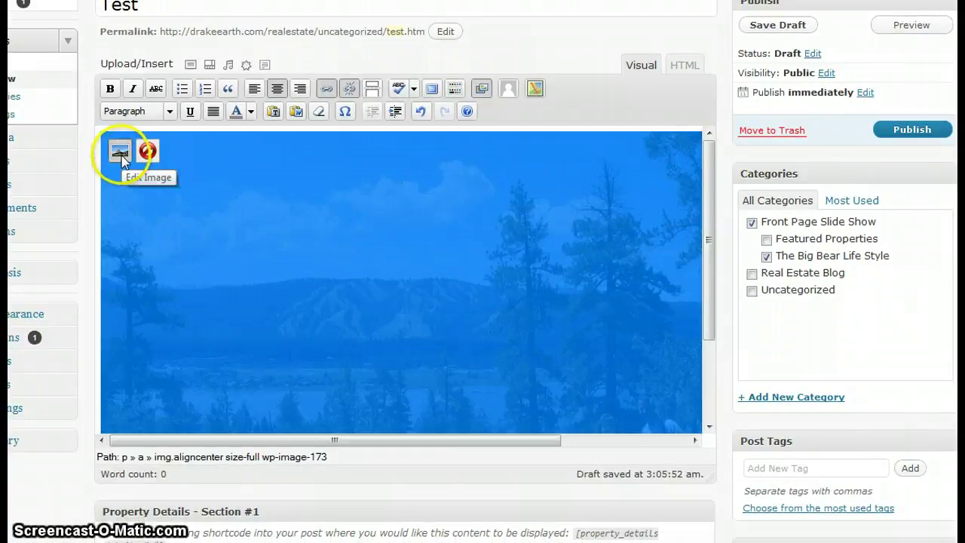
click(122, 154)
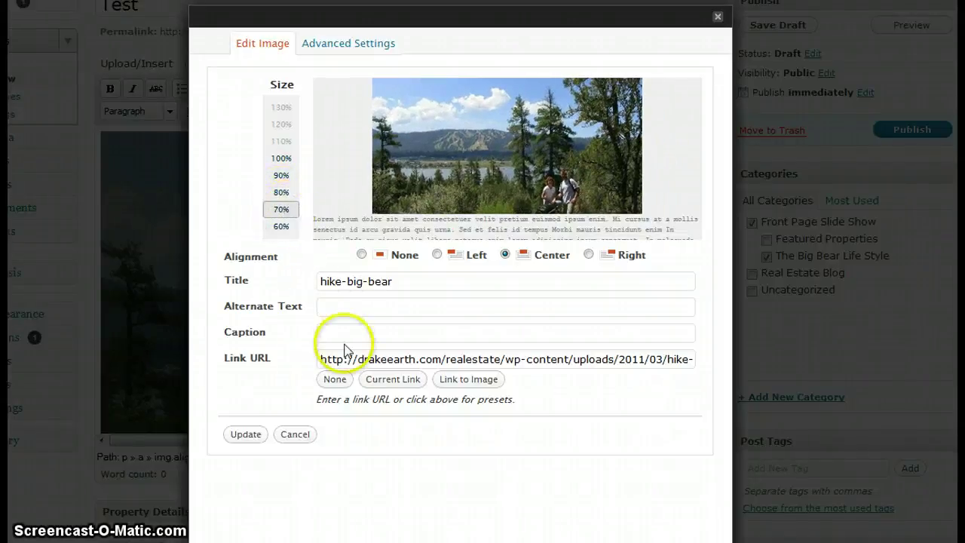
click(245, 436)
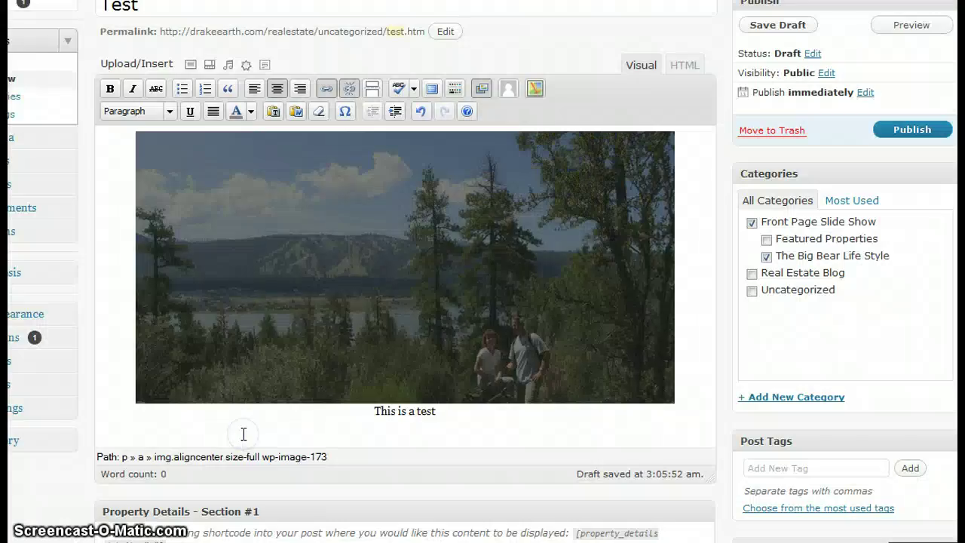
click(434, 379)
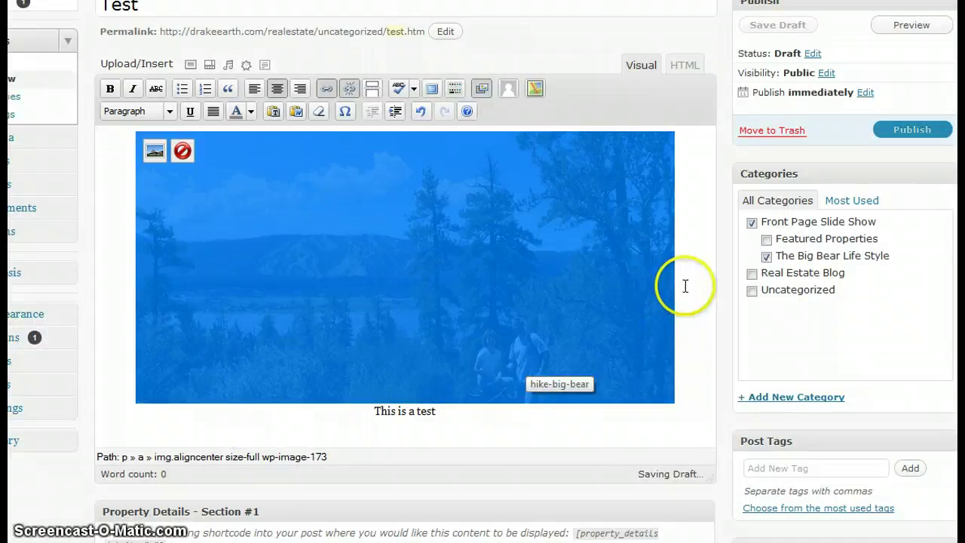
click(685, 285)
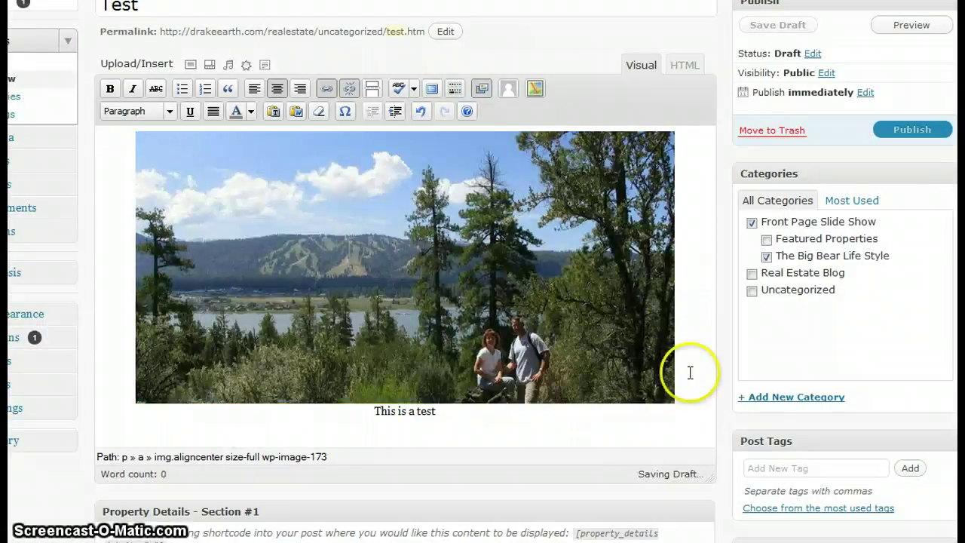
Step: Look over the finished Test post and its property detail fields, and publish it
scroll(483, 271, down, 4)
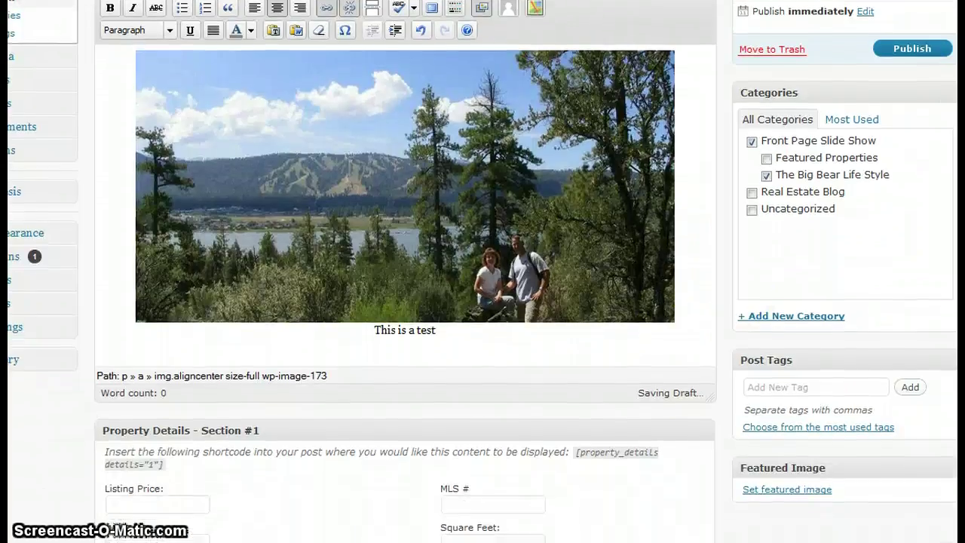
scroll(483, 271, down, 1)
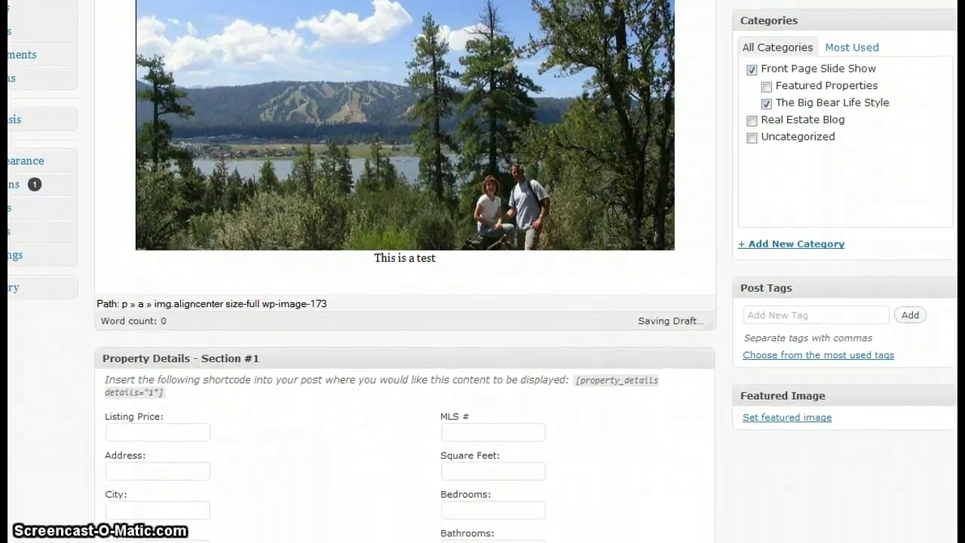
scroll(482, 271, up, 1)
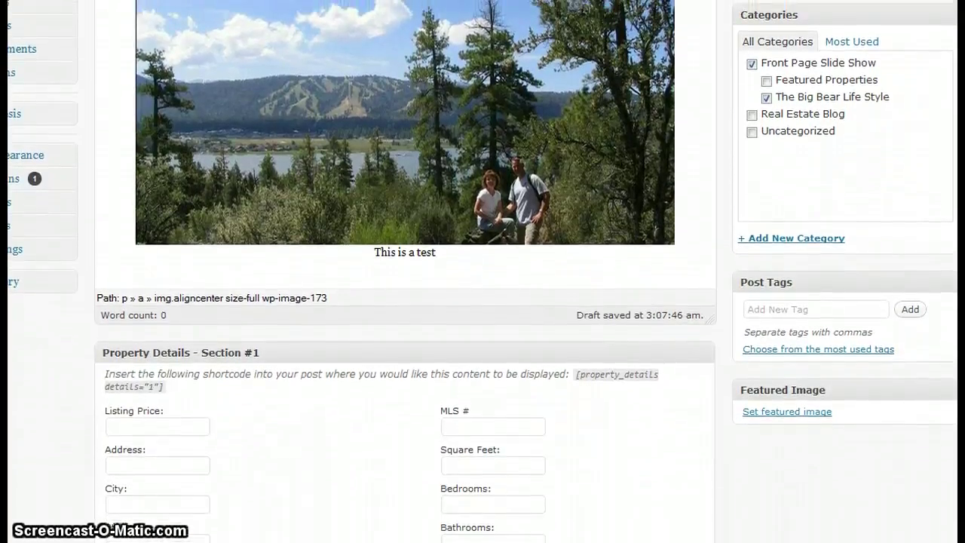
scroll(483, 272, up, 3)
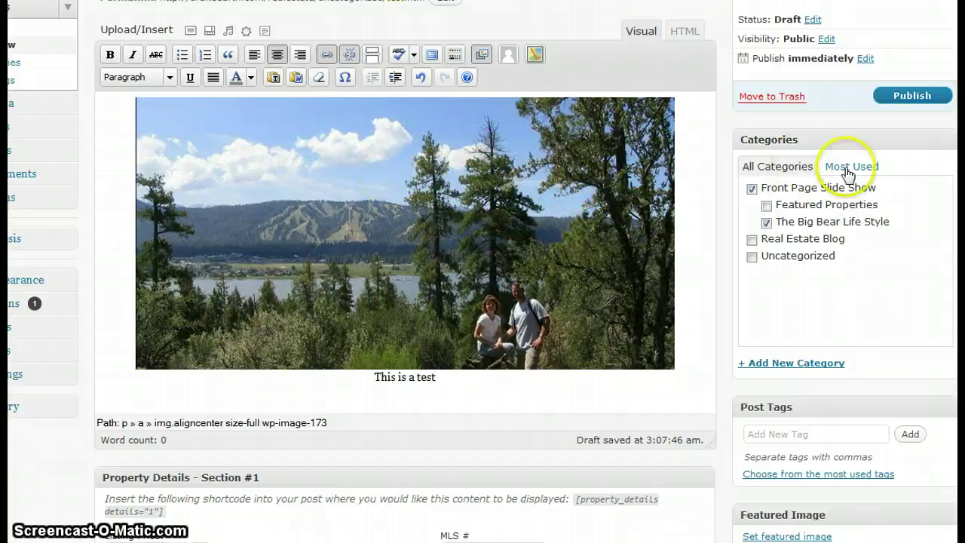
scroll(912, 222, up, 3)
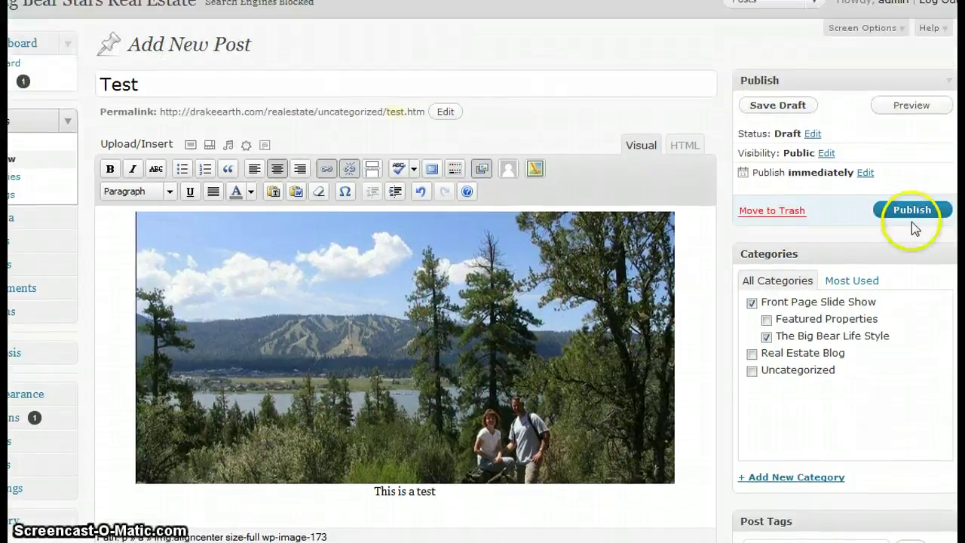
click(911, 213)
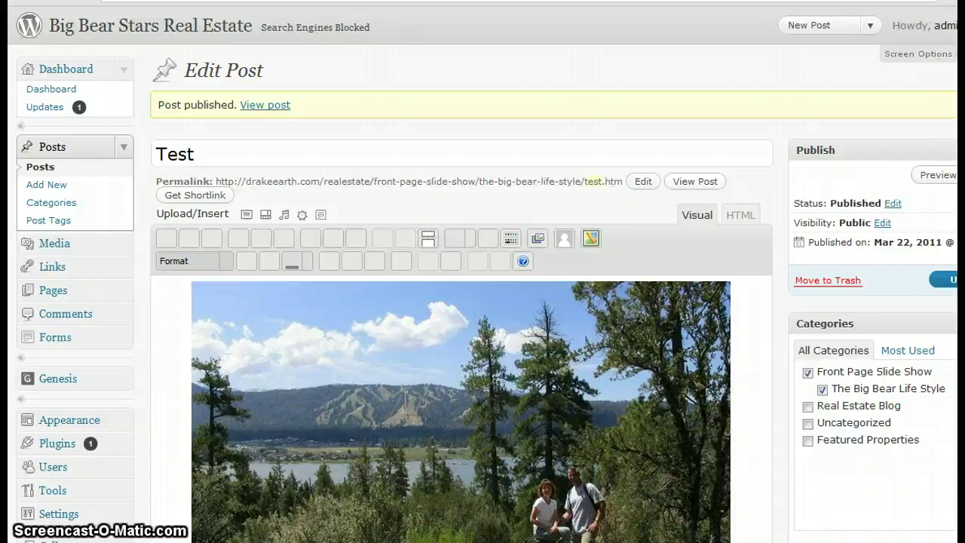
Step: Check how the published Test post appears in the front page slideshow and The Big Bear Life Style section
key(ctrl+Tab)
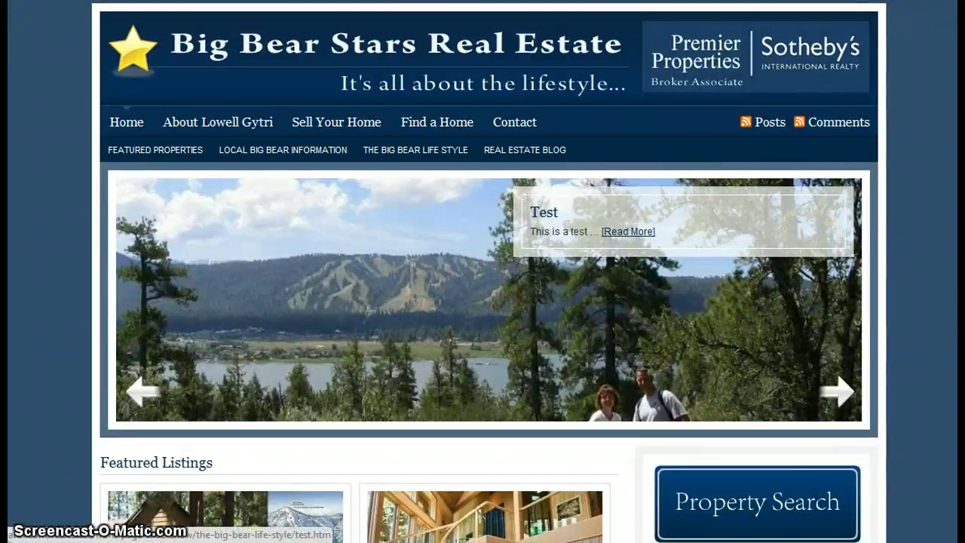
scroll(405, 336, down, 10)
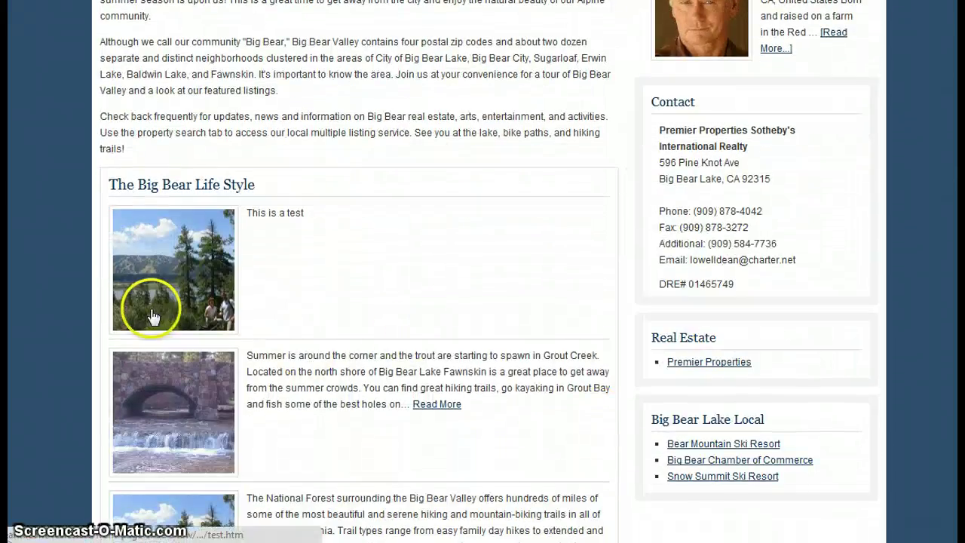
scroll(488, 272, up, 10)
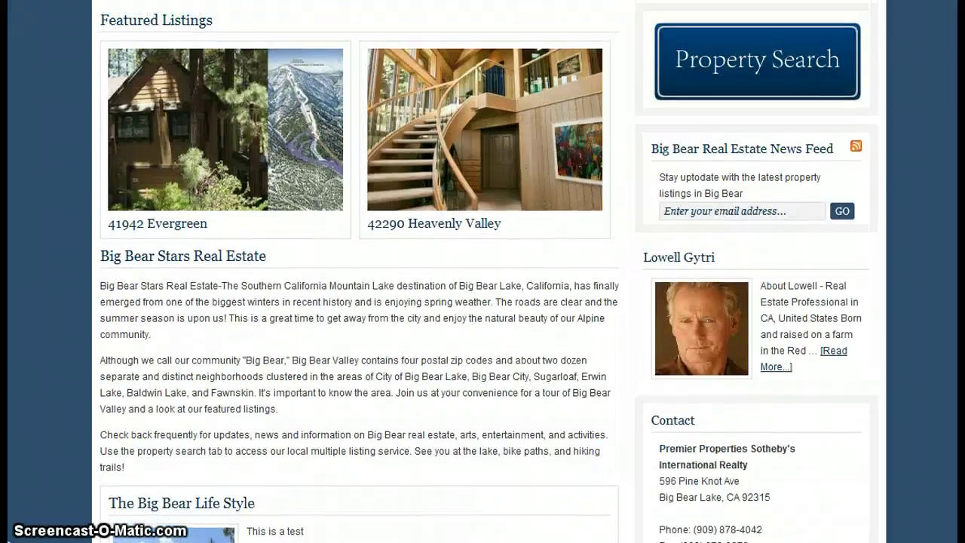
scroll(647, 181, up, 2)
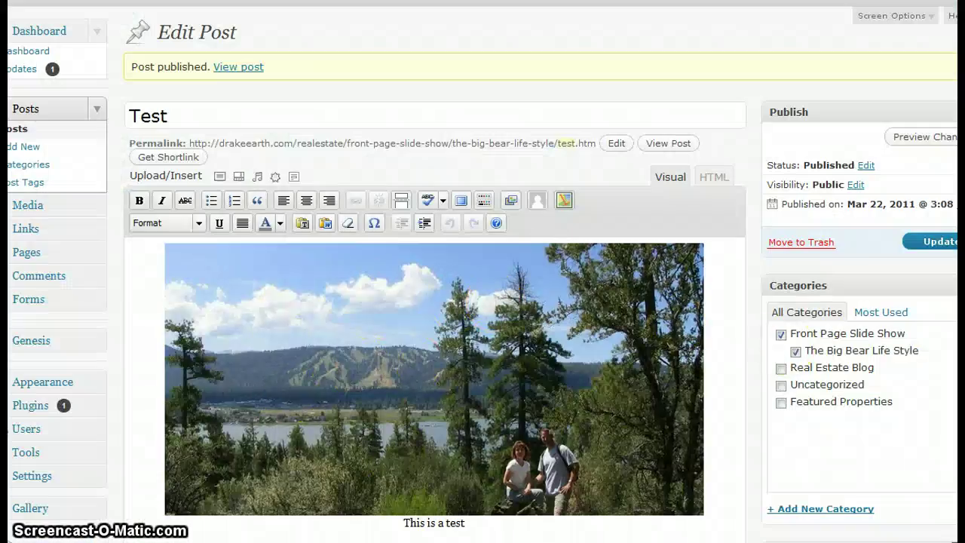
Step: Set the web-grout-creek image from the Media Library as the Test post's featured image
scroll(359, 446, down, 3)
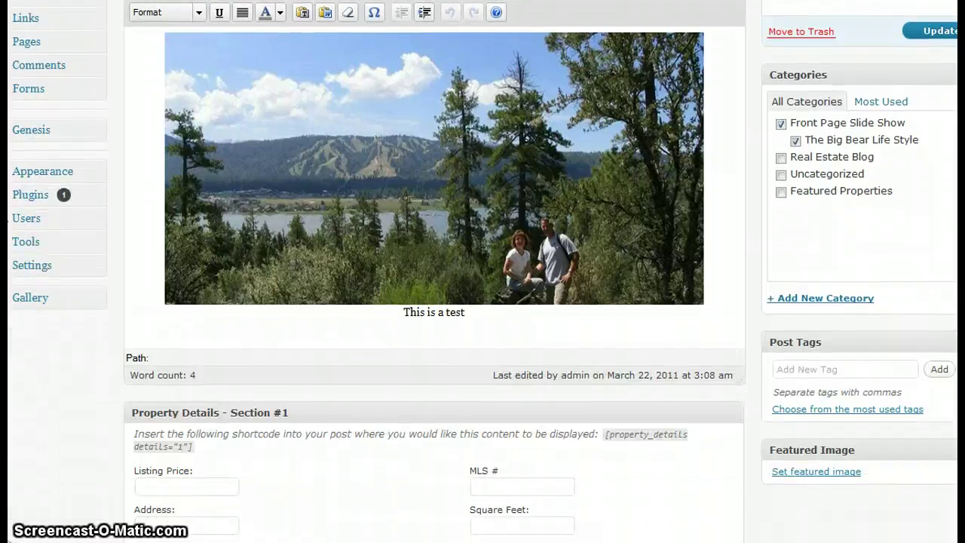
scroll(435, 271, down, 3)
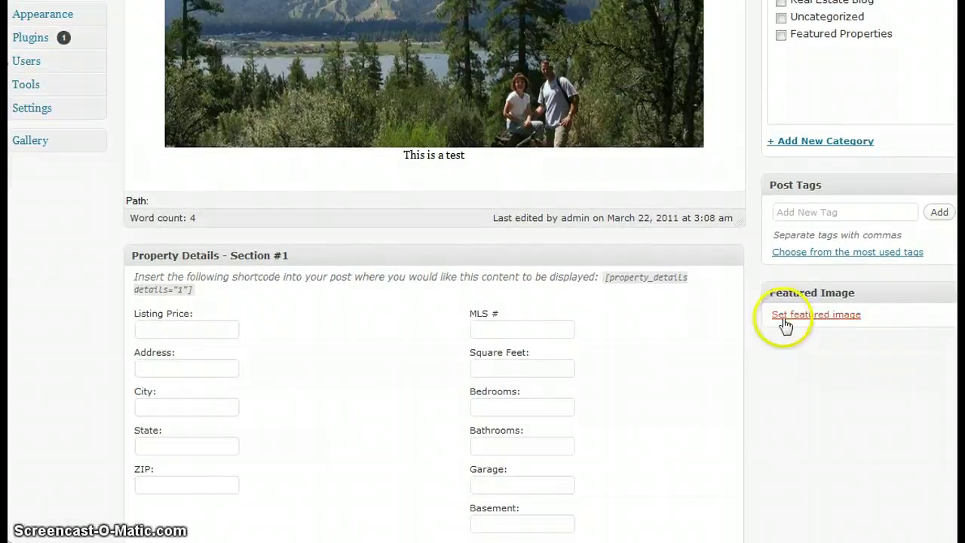
click(784, 321)
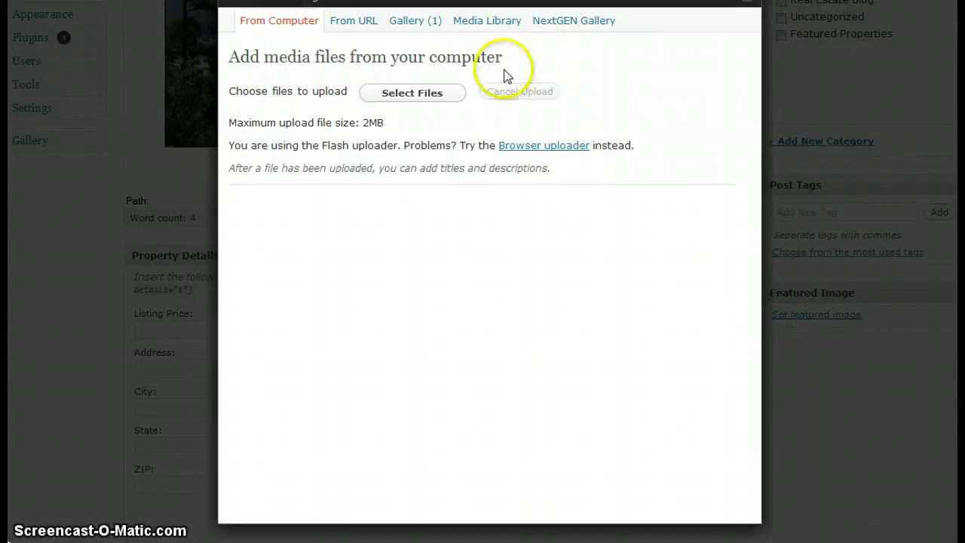
click(491, 26)
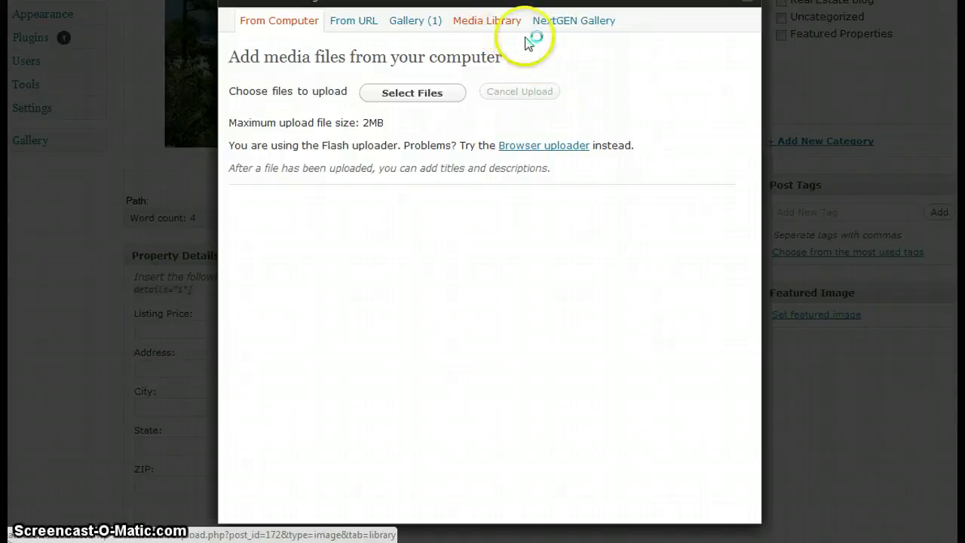
click(527, 38)
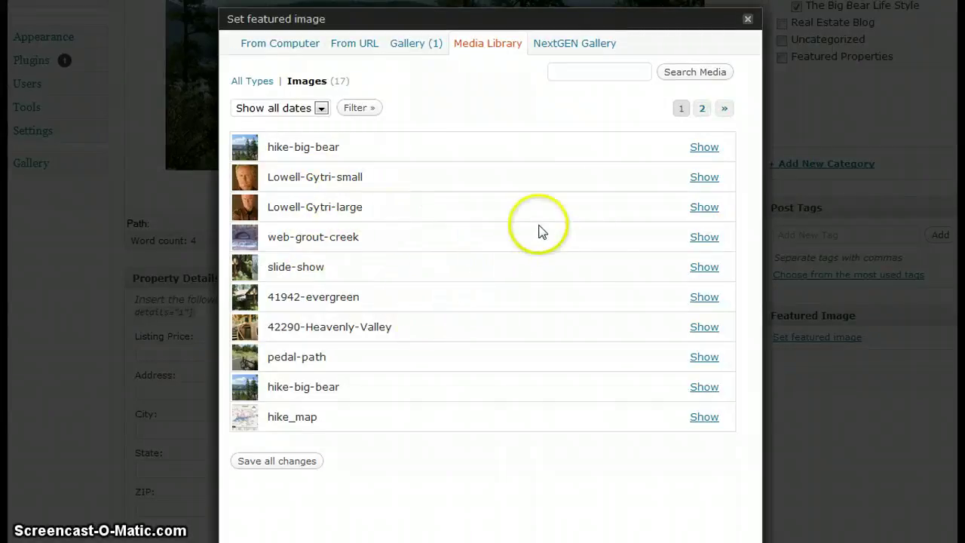
click(704, 238)
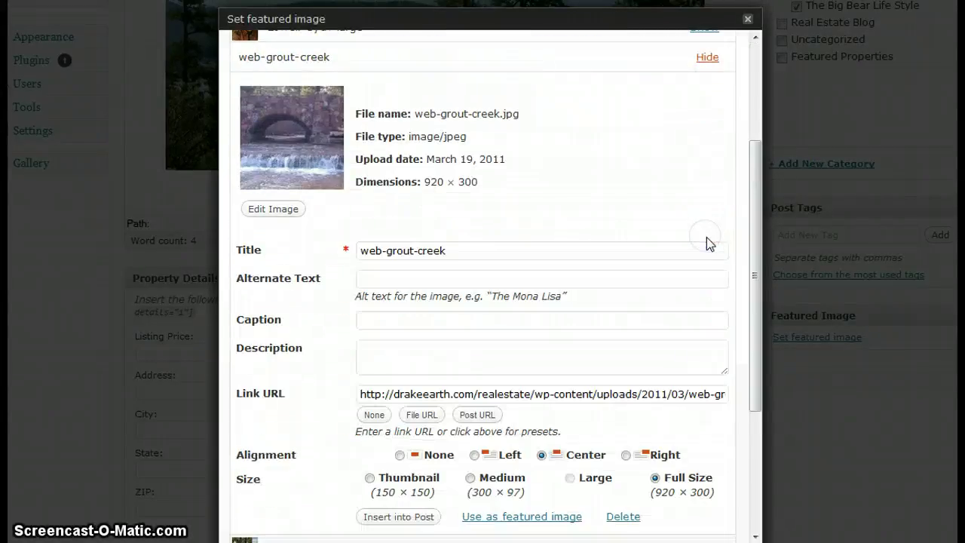
drag(754, 254, 752, 340)
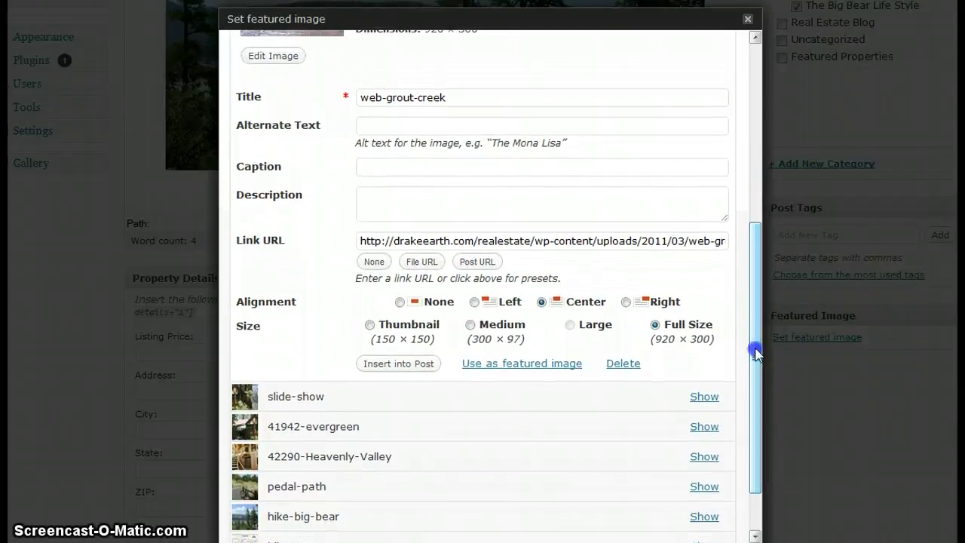
click(507, 365)
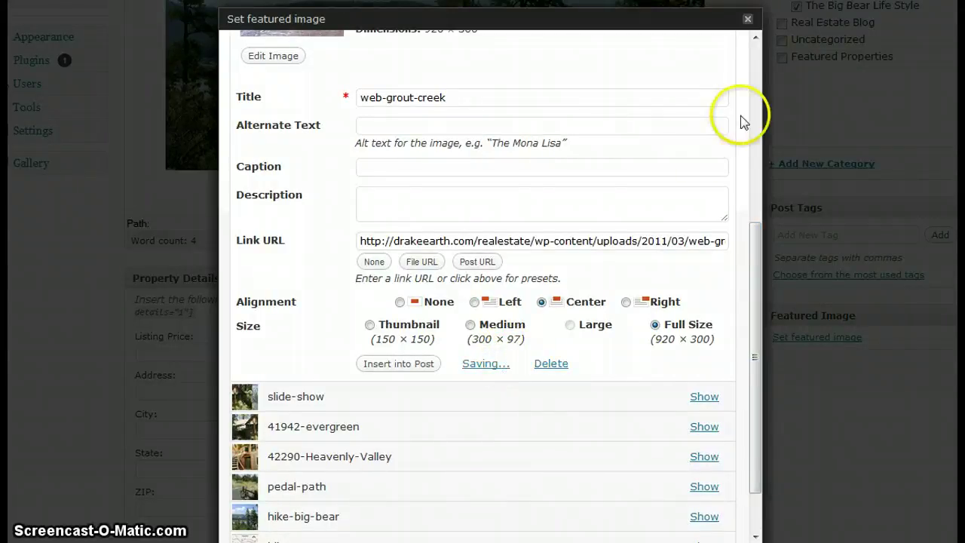
click(748, 20)
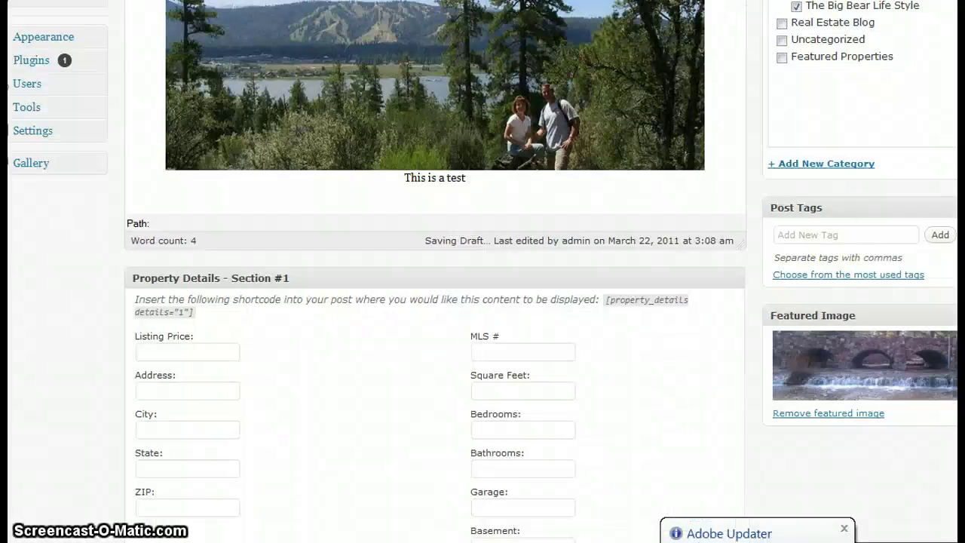
Step: Review the featured image on the site's front page, in both the slideshow and The Big Bear Life Style section
scroll(840, 237, up, 1)
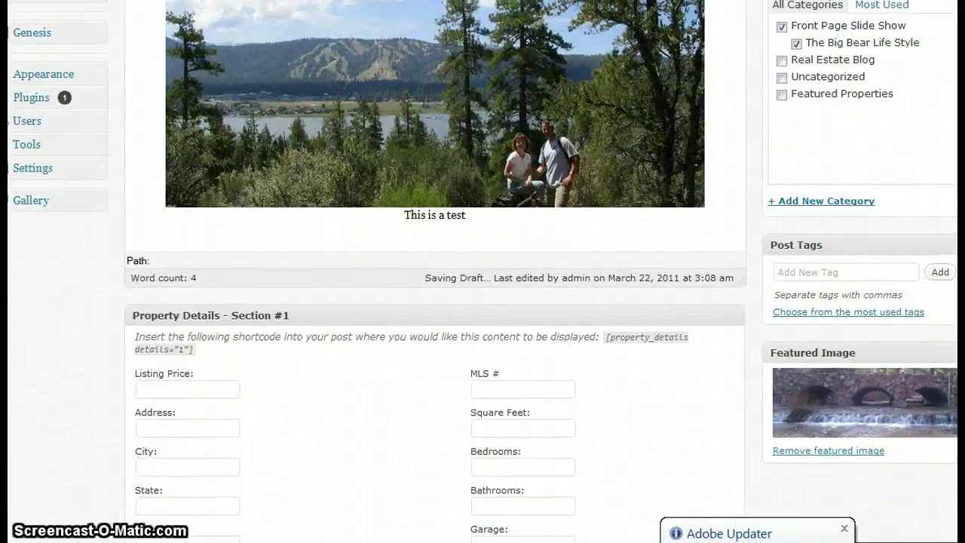
scroll(483, 272, up, 5)
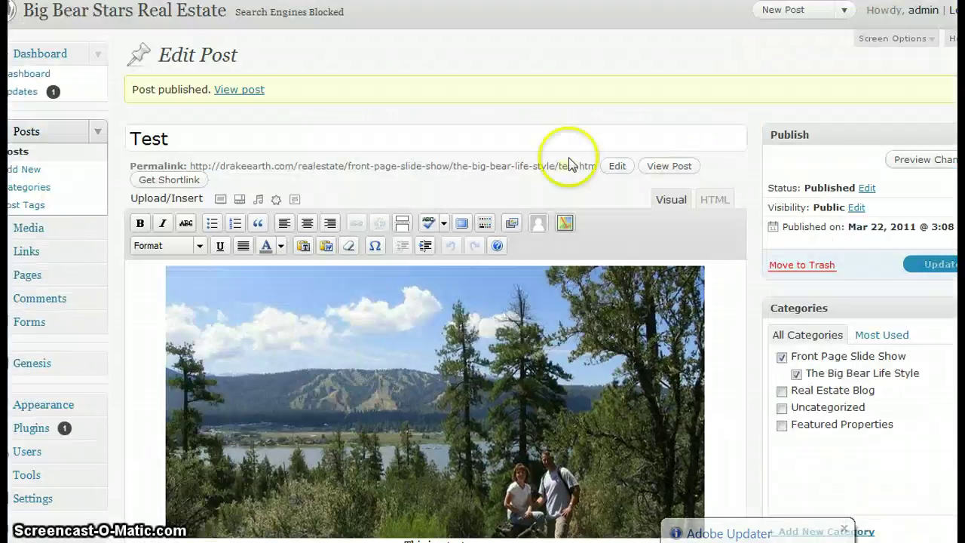
click(146, 14)
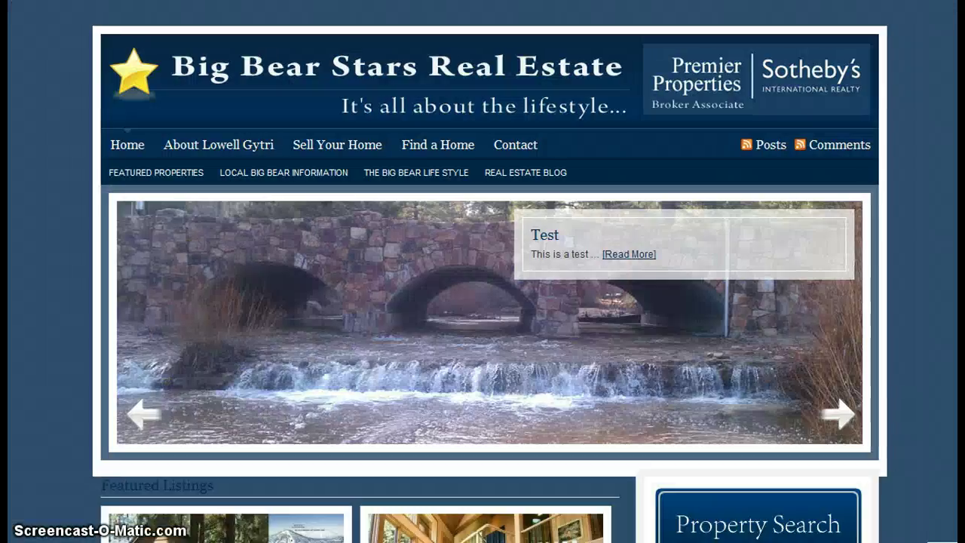
scroll(564, 213, down, 2)
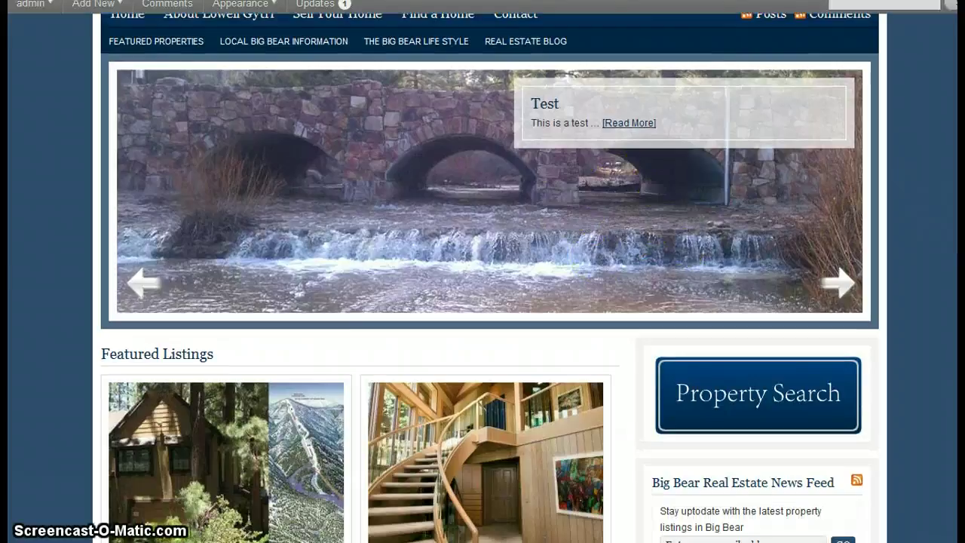
scroll(464, 435, down, 8)
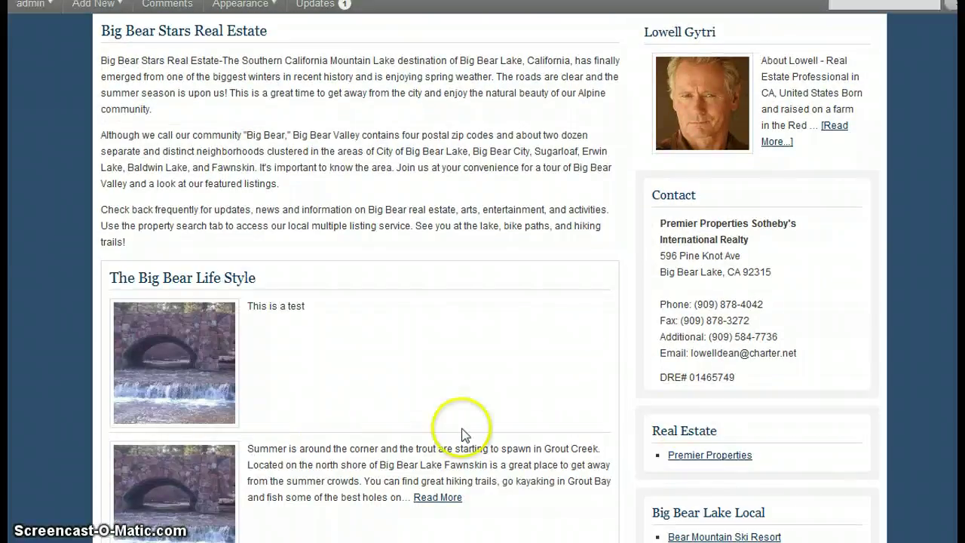
Step: Open the Test post from The Big Bear Life Style section and examine its image, text and categories
click(182, 340)
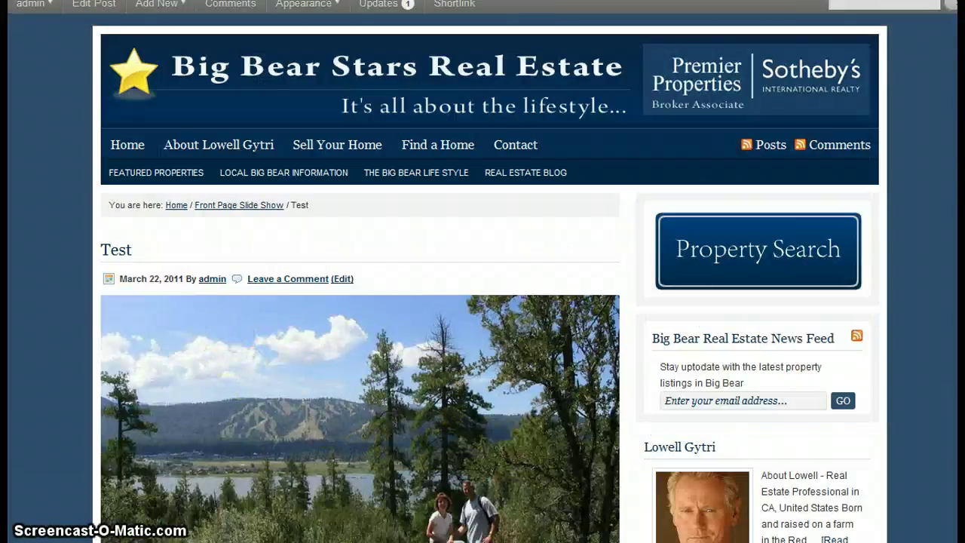
scroll(841, 377, down, 5)
scroll(840, 377, down, 1)
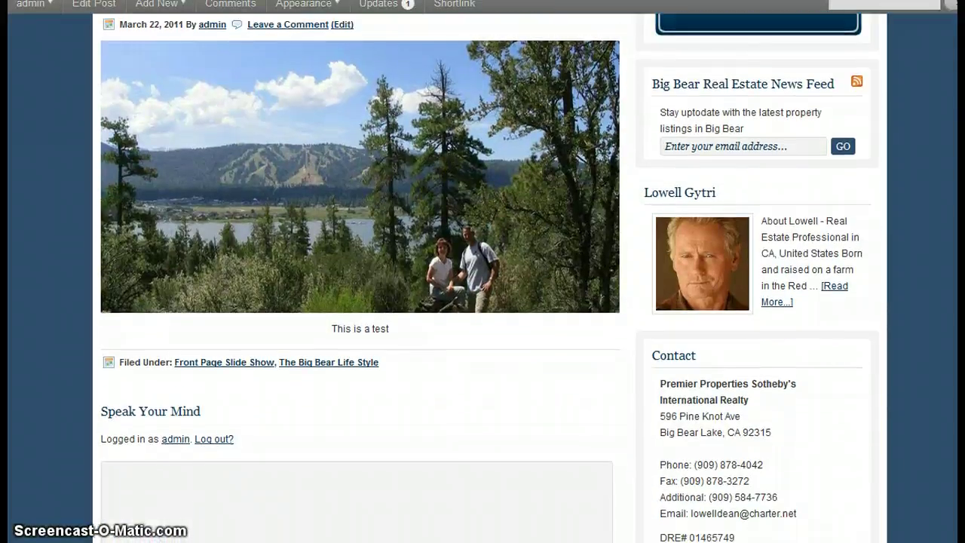
scroll(829, 316, up, 2)
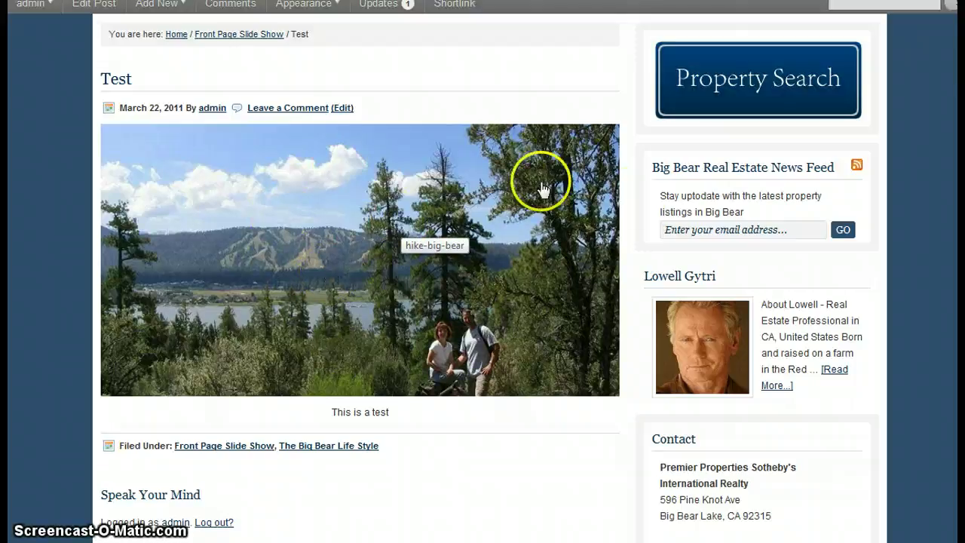
scroll(841, 297, up, 3)
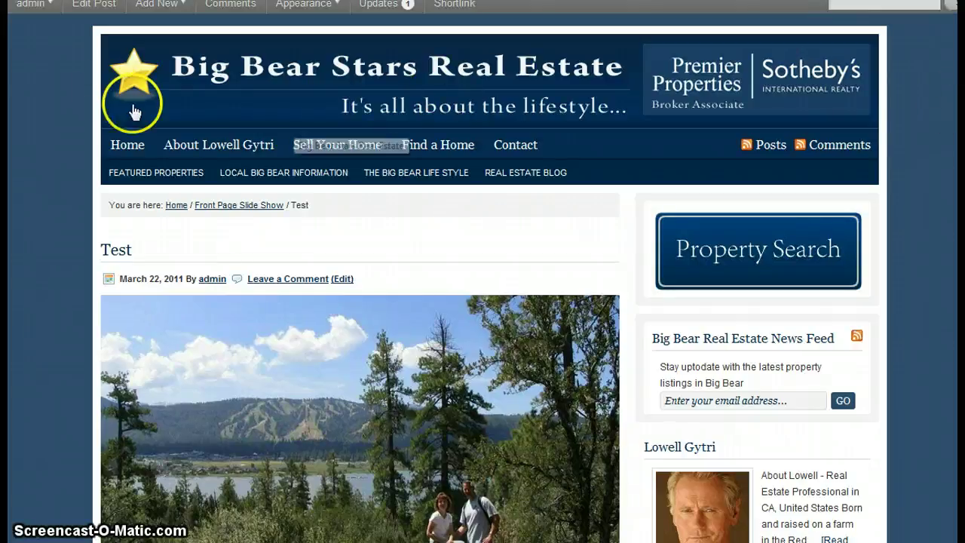
Step: Return to editing the Test post and try assigning Real Estate Blog instead of The Big Bear Life Style, without updating the post
mouse_move(45, 12)
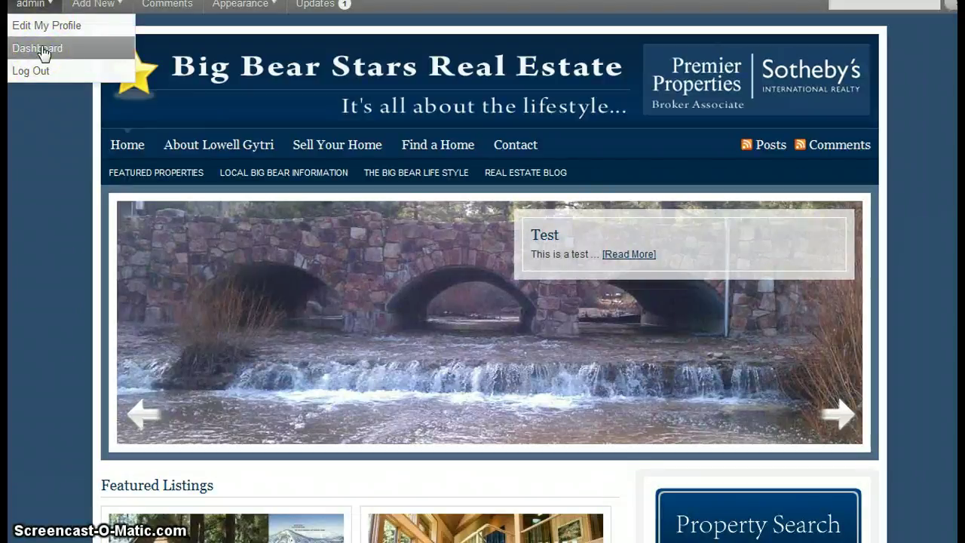
click(42, 50)
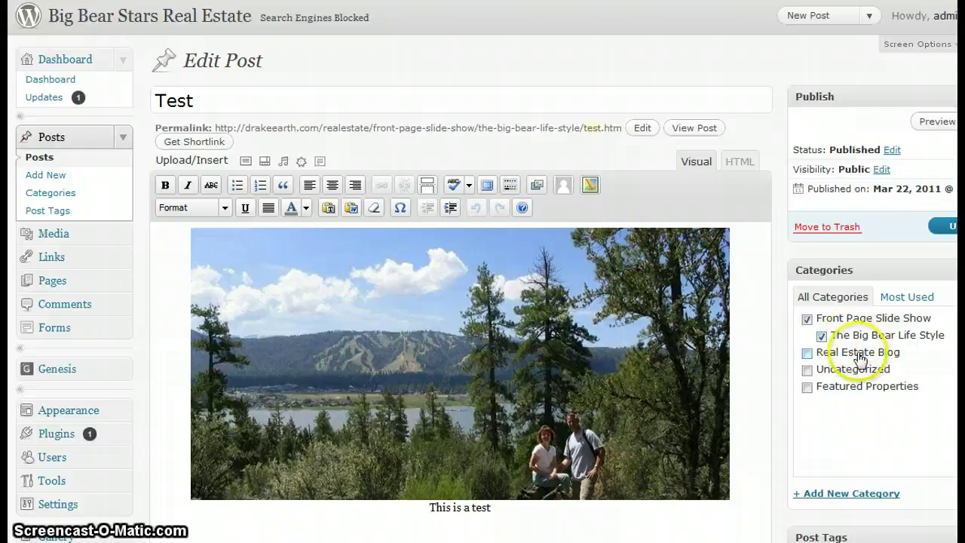
click(807, 352)
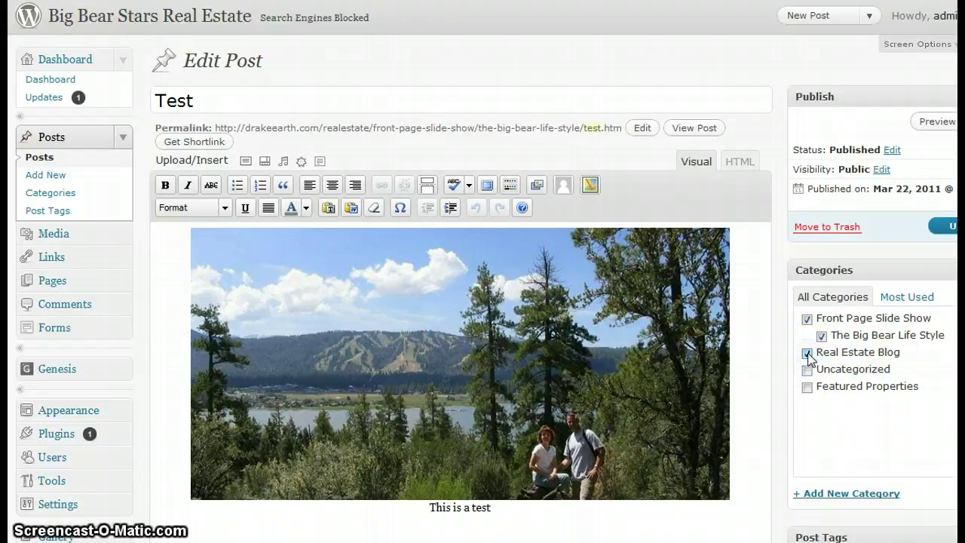
click(808, 352)
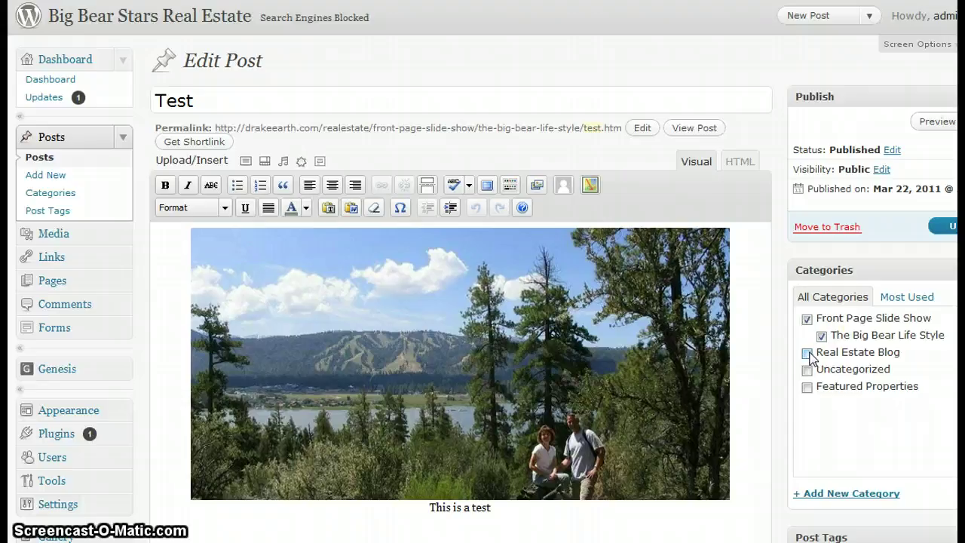
click(822, 337)
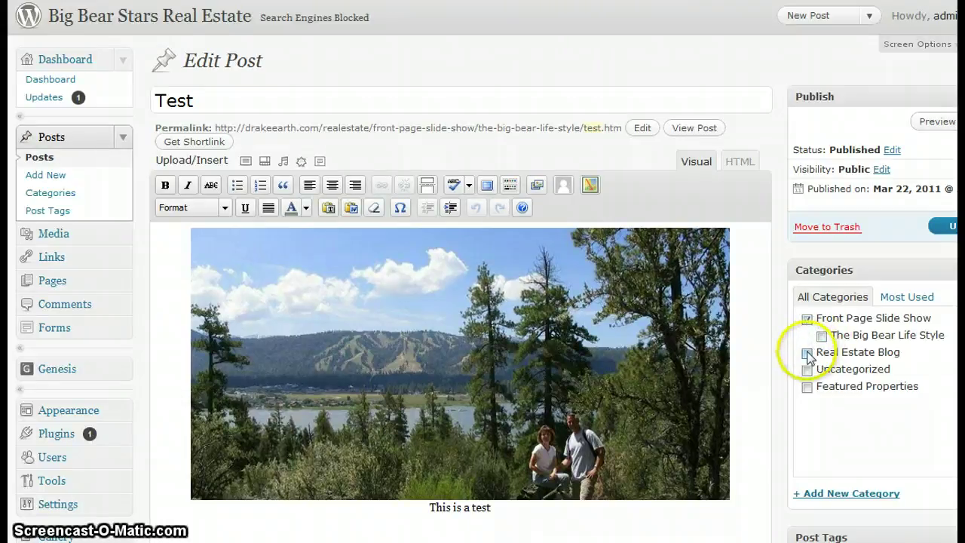
click(807, 353)
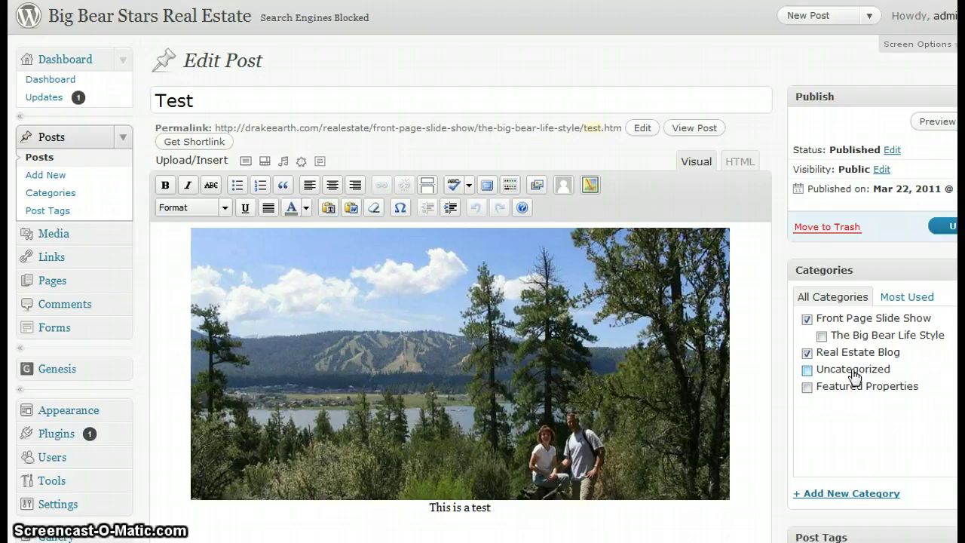
click(807, 353)
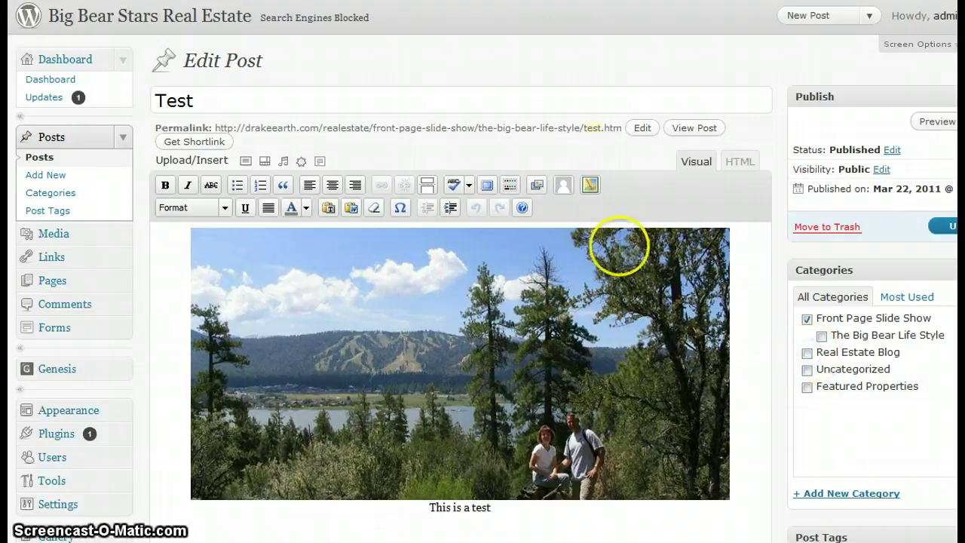
Step: Move the Test post to the Trash from the list of all posts
click(38, 160)
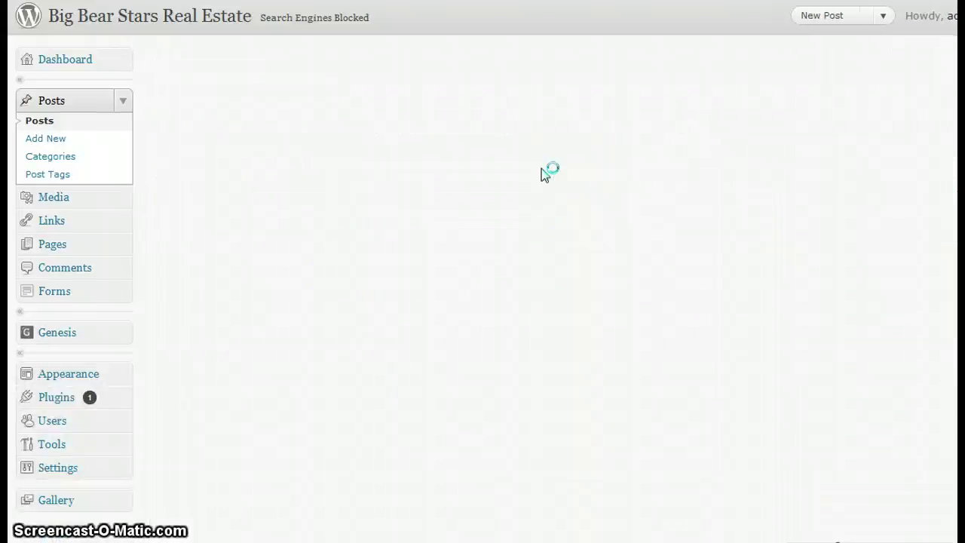
mouse_move(269, 185)
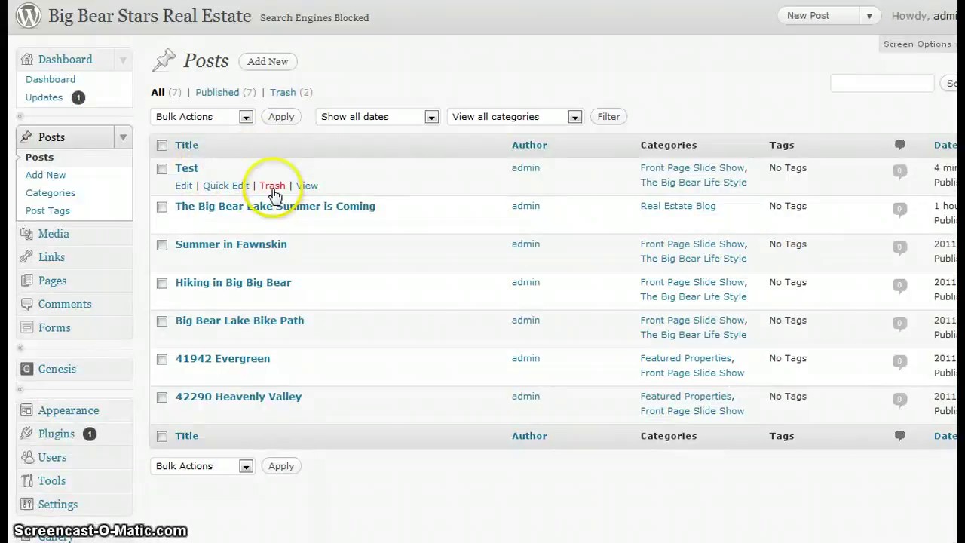
click(273, 188)
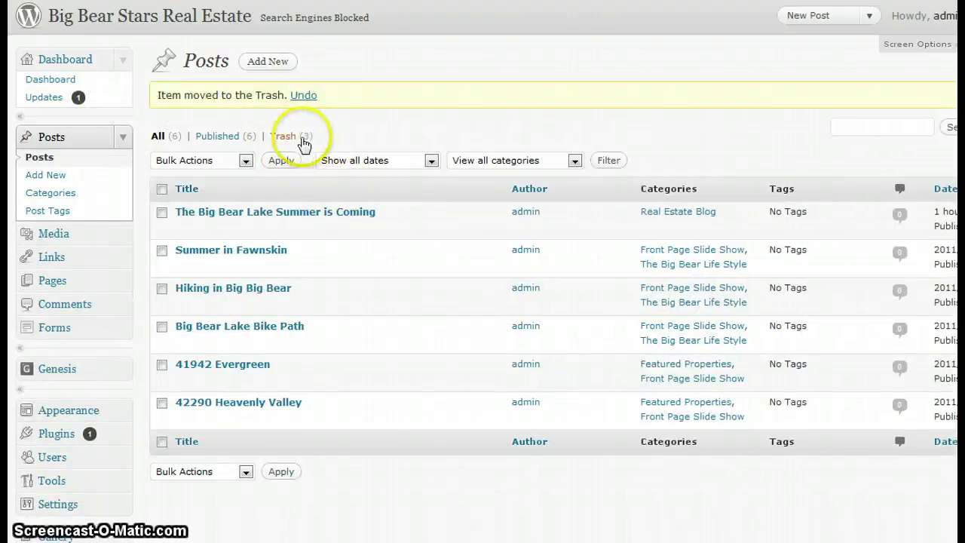
Step: Select all posts in the Trash and delete them permanently with a bulk action
click(285, 140)
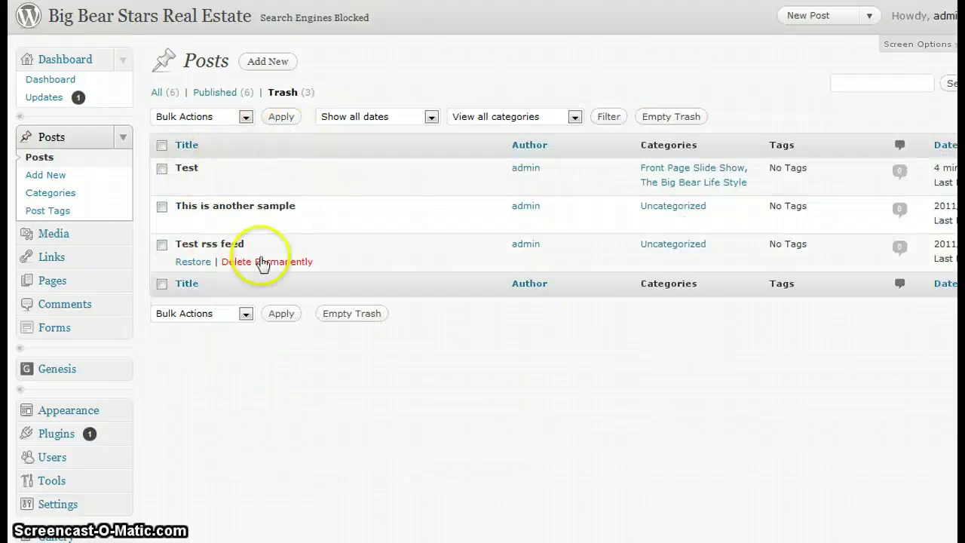
mouse_move(258, 188)
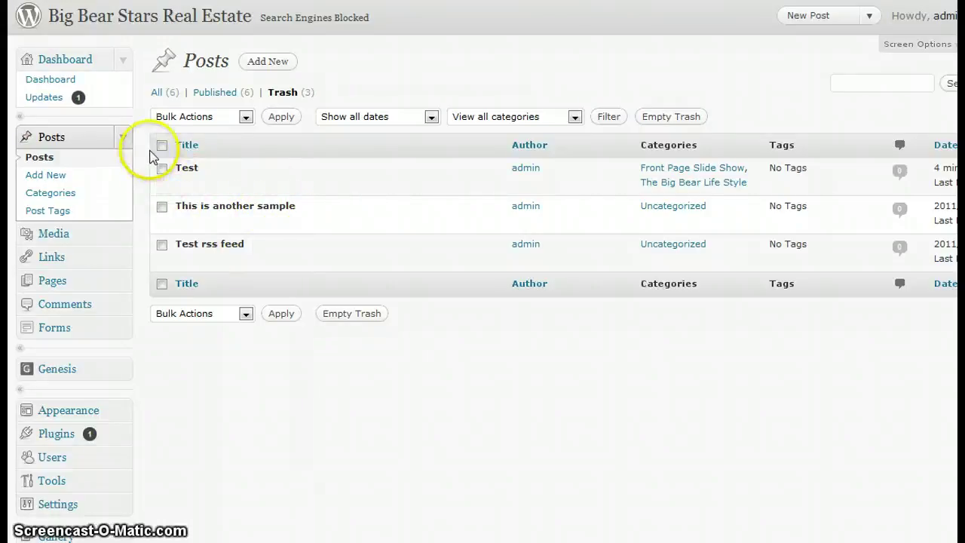
click(162, 146)
click(245, 118)
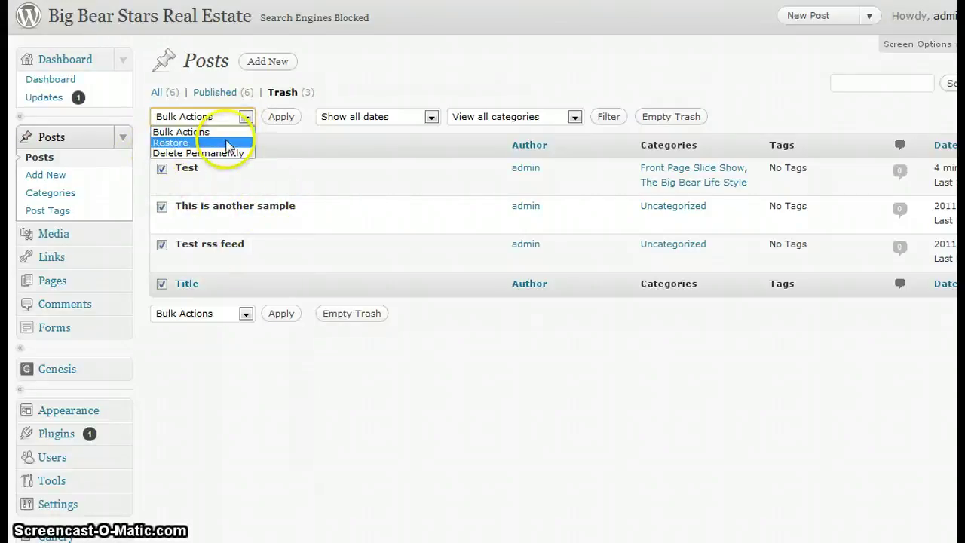
click(218, 154)
click(281, 116)
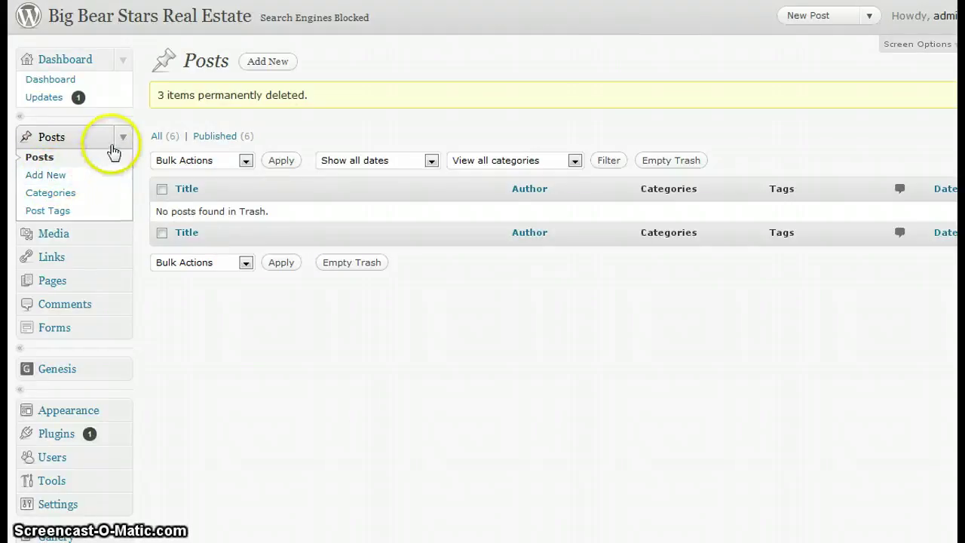
click(123, 142)
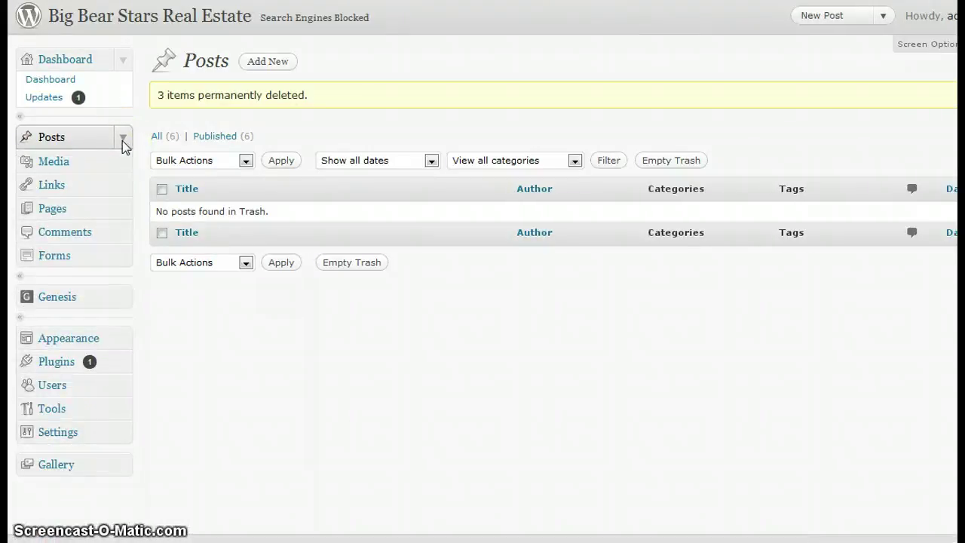
click(124, 211)
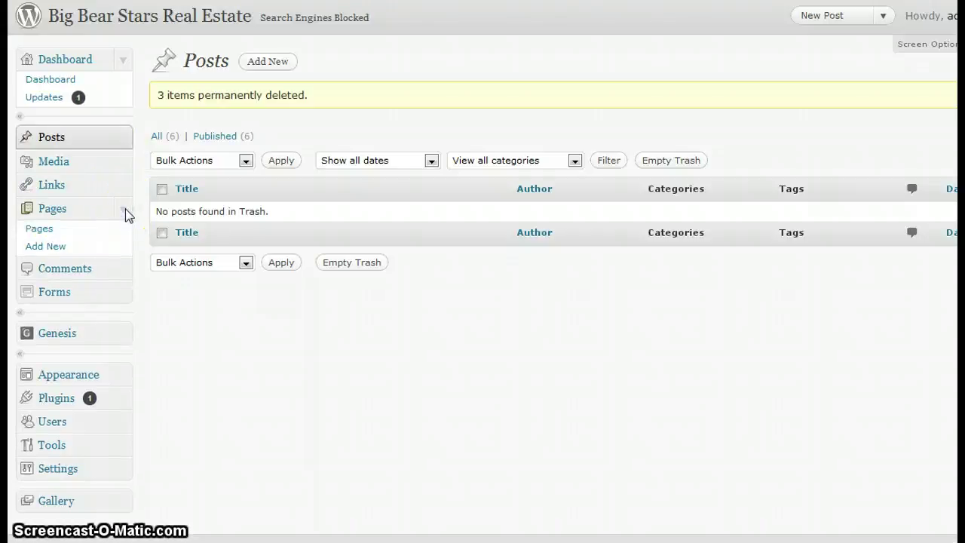
click(125, 211)
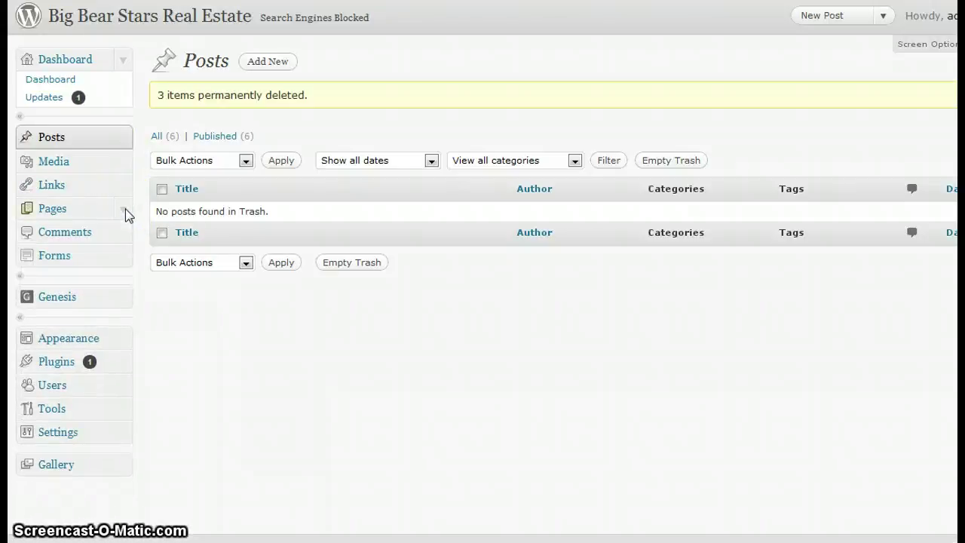